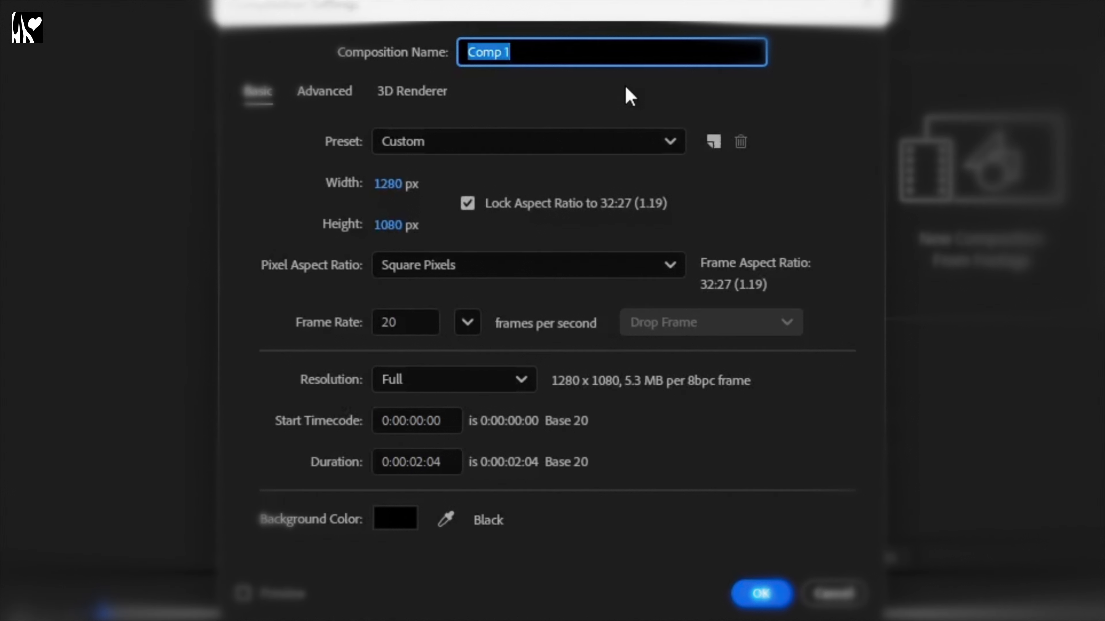
# Step: Name the new composition BUBBLE EFFECT and, with aspect ratio unlocked, set its width to 1620 px
pyautogui.write('BUBBLE E')
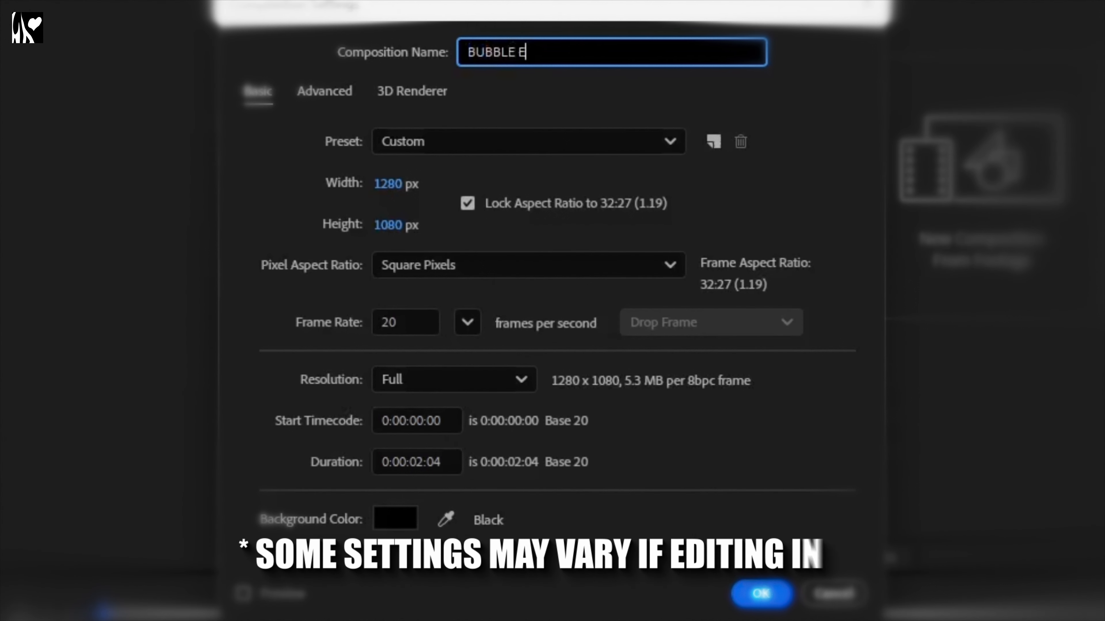
pyautogui.write('FFECT')
pyautogui.click(467, 203)
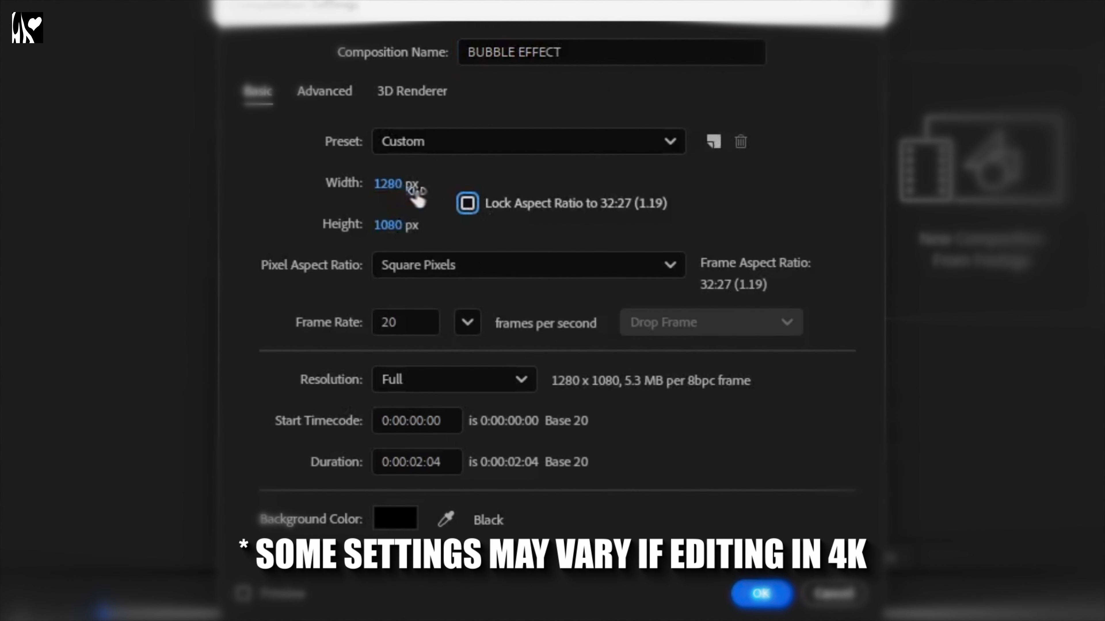
pyautogui.click(397, 182)
pyautogui.write('1620')
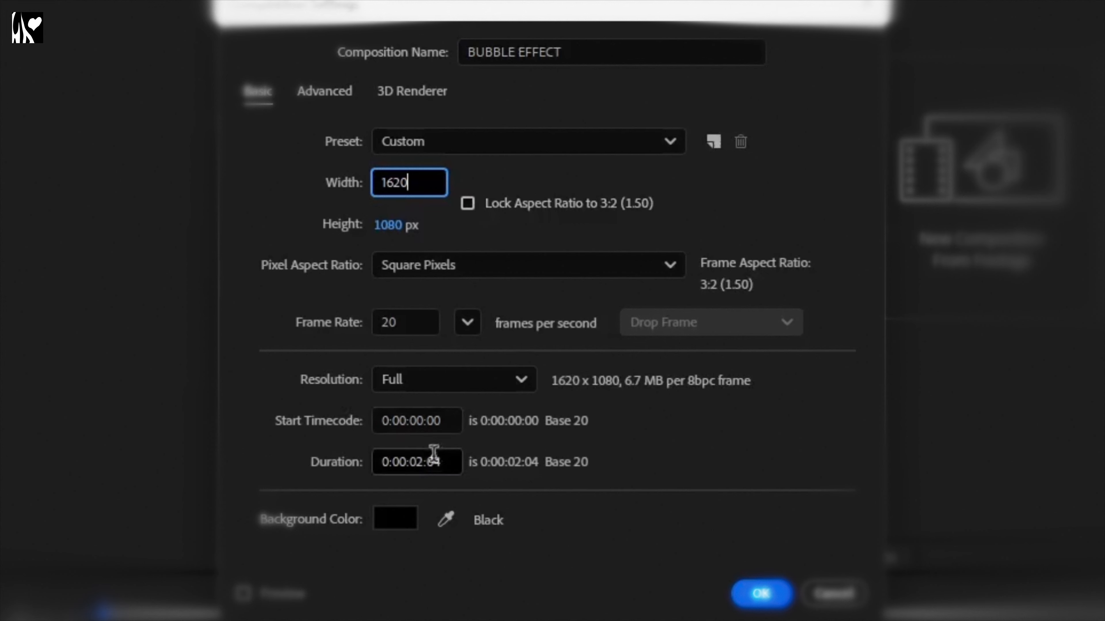
# Step: Relock the aspect ratio, set the duration to 0:03:02:04, and confirm the composition settings
pyautogui.click(469, 204)
pyautogui.click(408, 460)
pyautogui.press('BackSpace')
pyautogui.write('3')
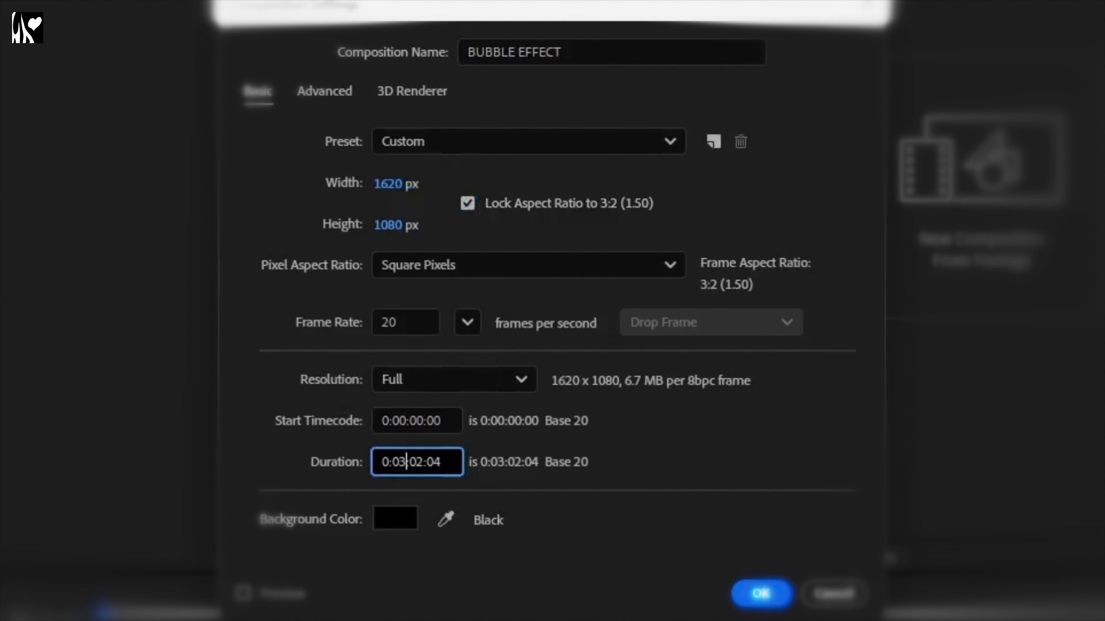
pyautogui.click(761, 593)
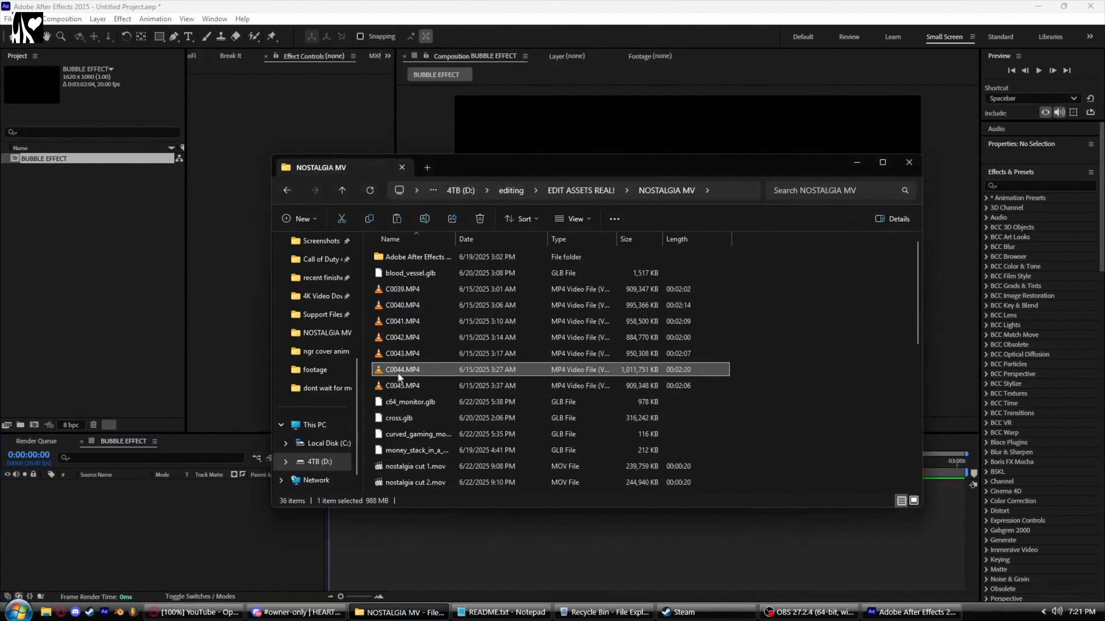
# Step: Import C0044.MP4 into the project and add it to the BUBBLE EFFECT timeline
pyautogui.moveTo(397, 371); pyautogui.dragTo(122, 243)
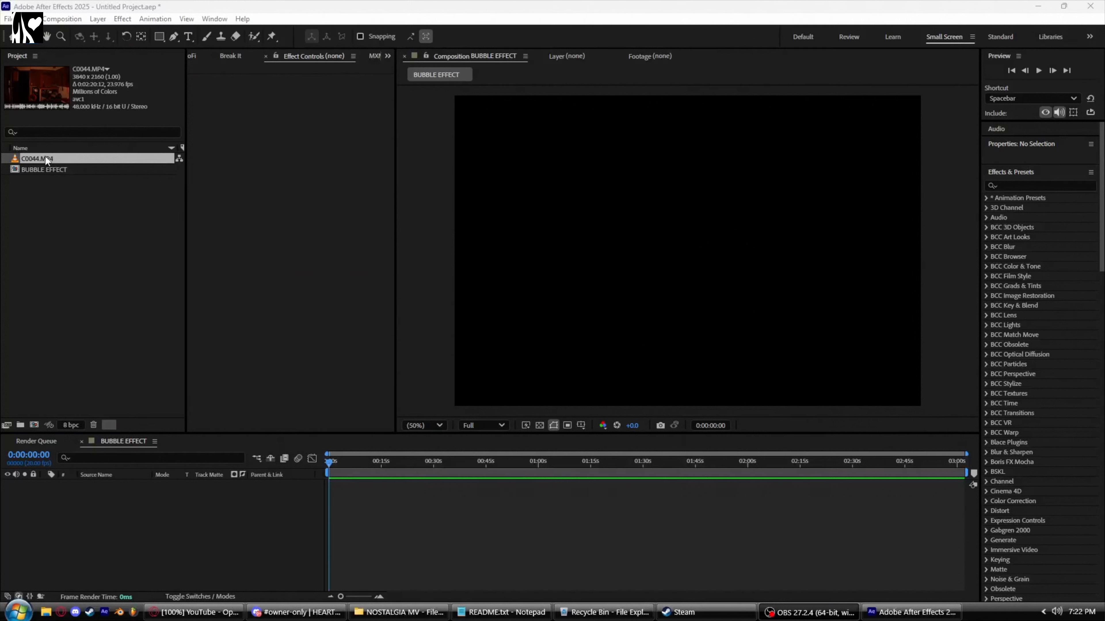
pyautogui.moveTo(45, 156); pyautogui.dragTo(383, 533)
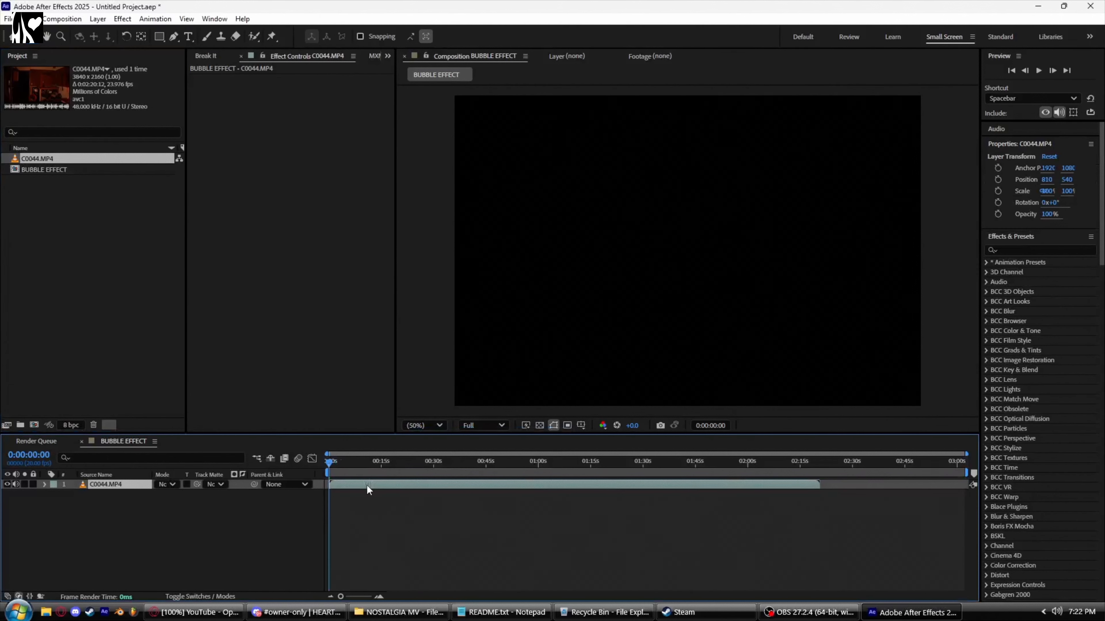
pyautogui.click(379, 596)
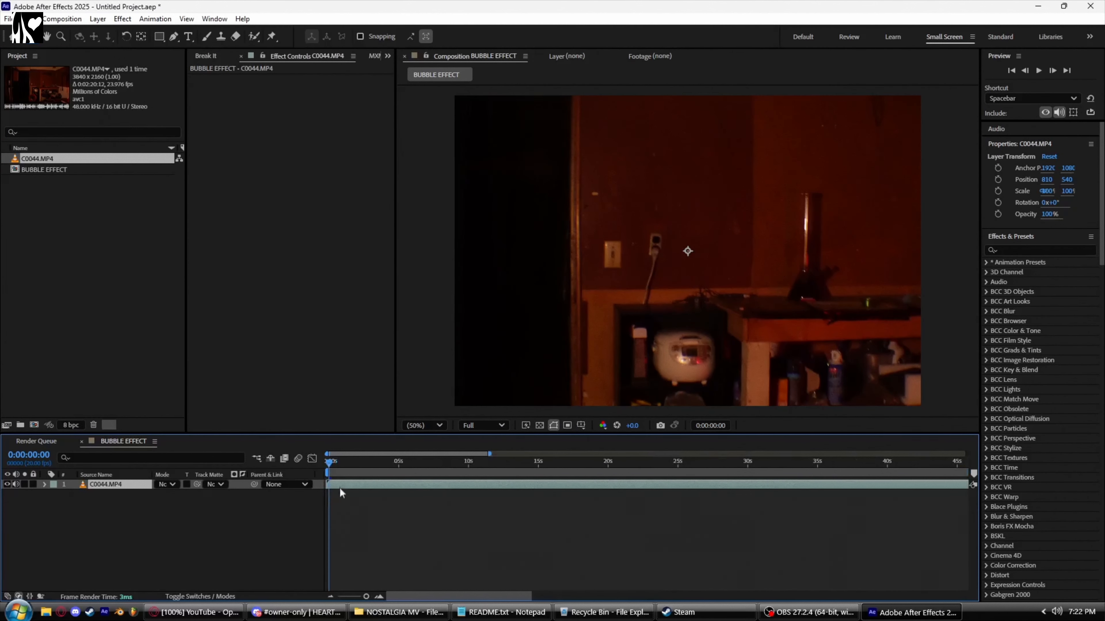
# Step: Transform the footage layer so it fits the composition frame
pyautogui.hotkey('ctrl', 'shift', 'd')
pyautogui.rightClick(395, 484)
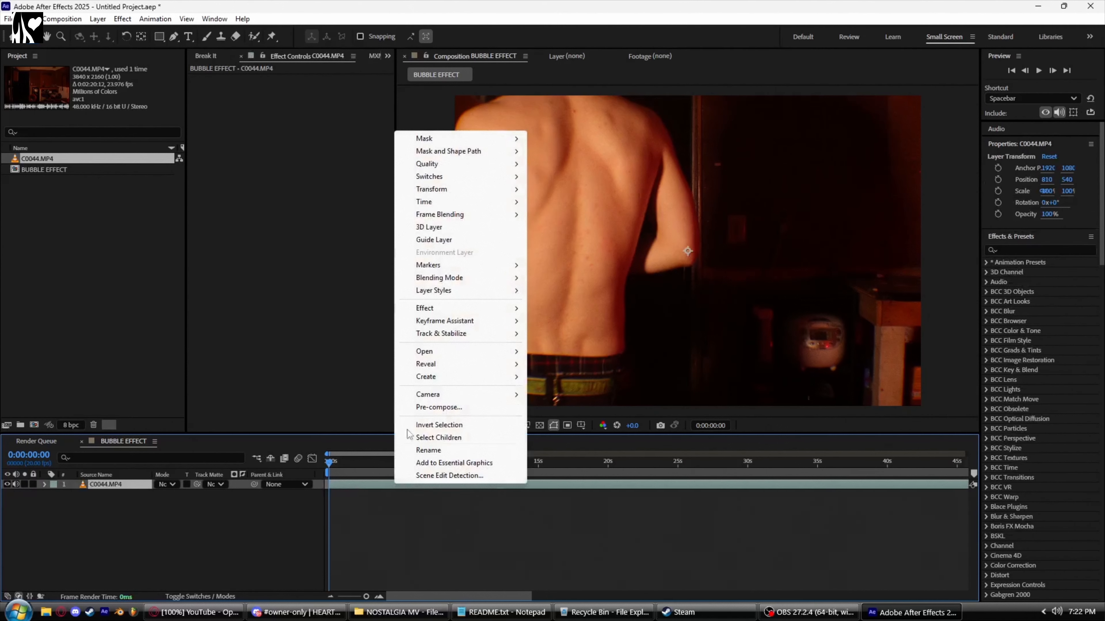
pyautogui.moveTo(435, 189)
pyautogui.click(594, 418)
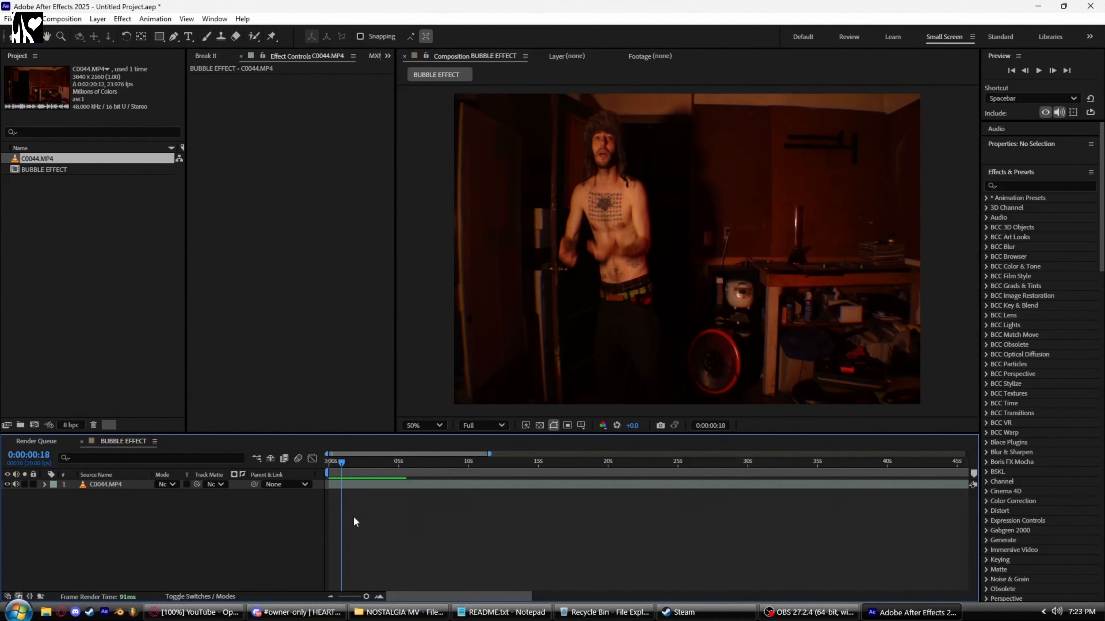
# Step: Create a new solid layer named PARTICLE WORLD
pyautogui.hotkey('ctrl', 'y')
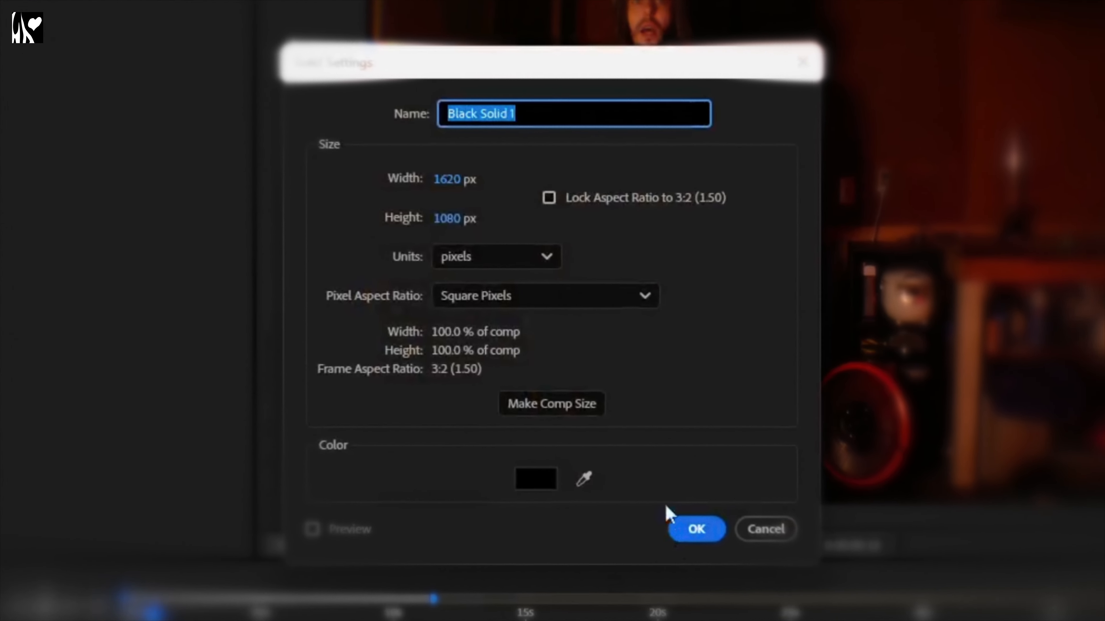
pyautogui.write('PARTICLE WORLD')
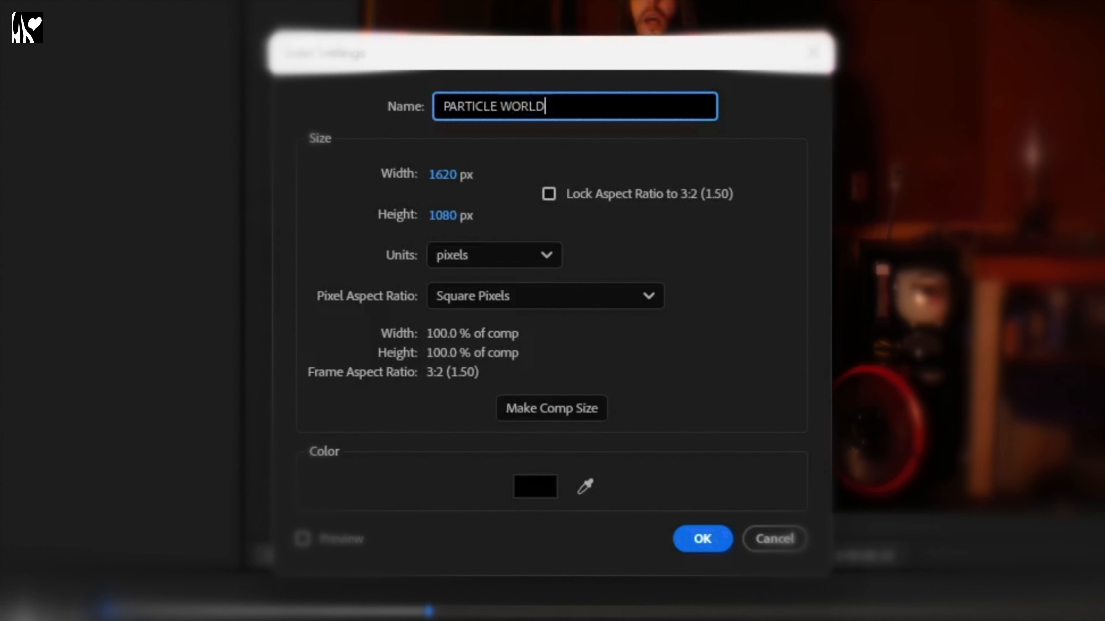
pyautogui.press('Return')
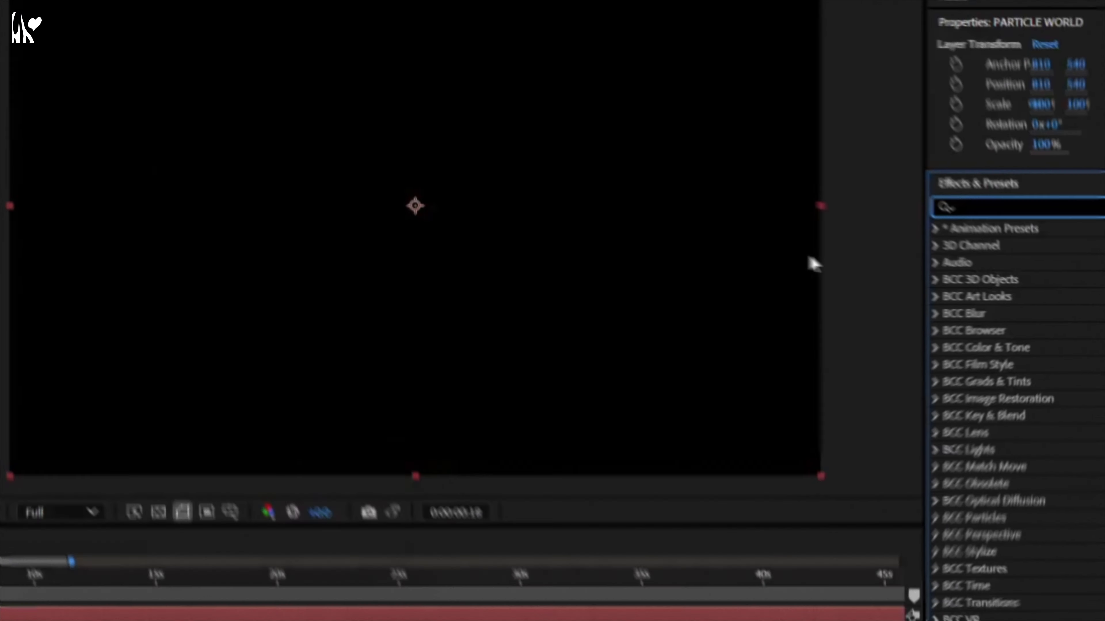
# Step: Apply CC Particle World to the solid and set the Producer's Position Y to -0.44
pyautogui.write('particle')
pyautogui.moveTo(913, 473); pyautogui.dragTo(540, 346)
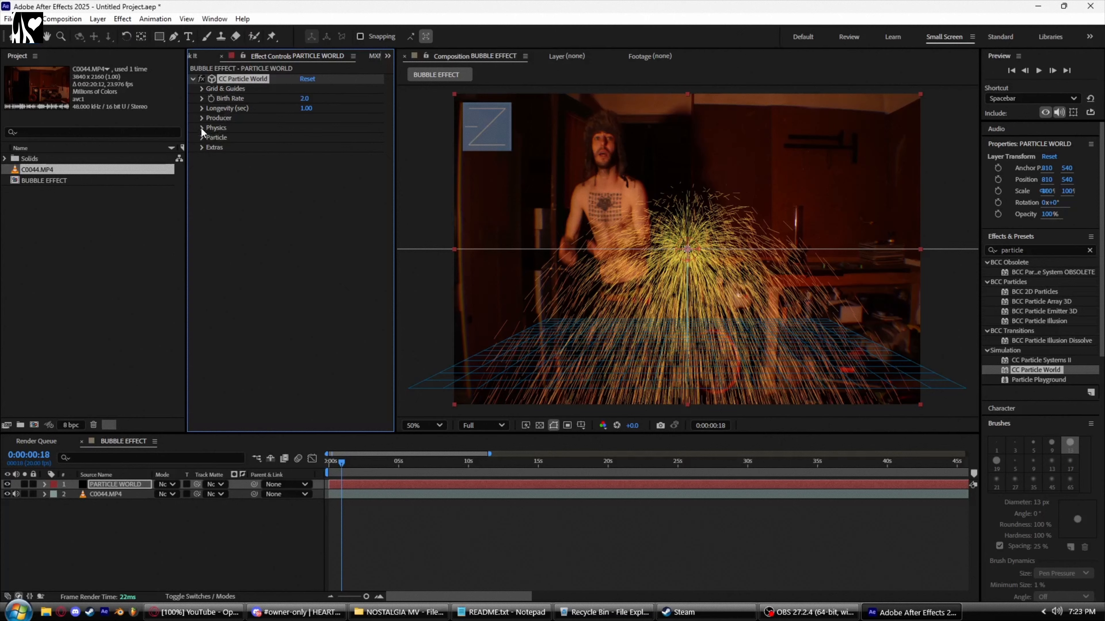
pyautogui.click(201, 117)
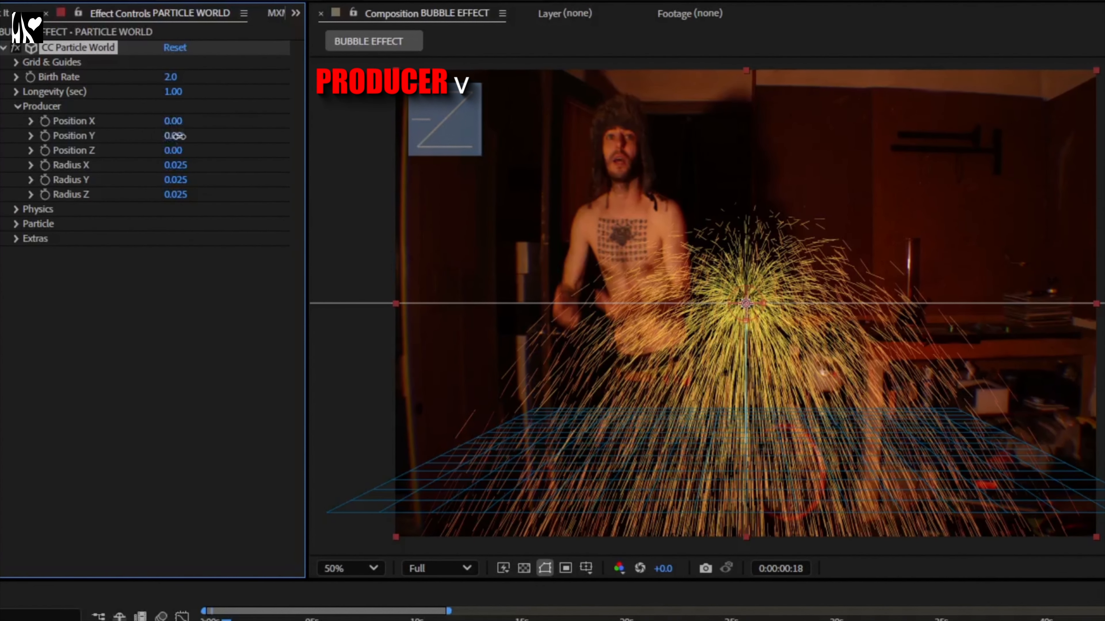
pyautogui.moveTo(175, 136); pyautogui.dragTo(134, 137)
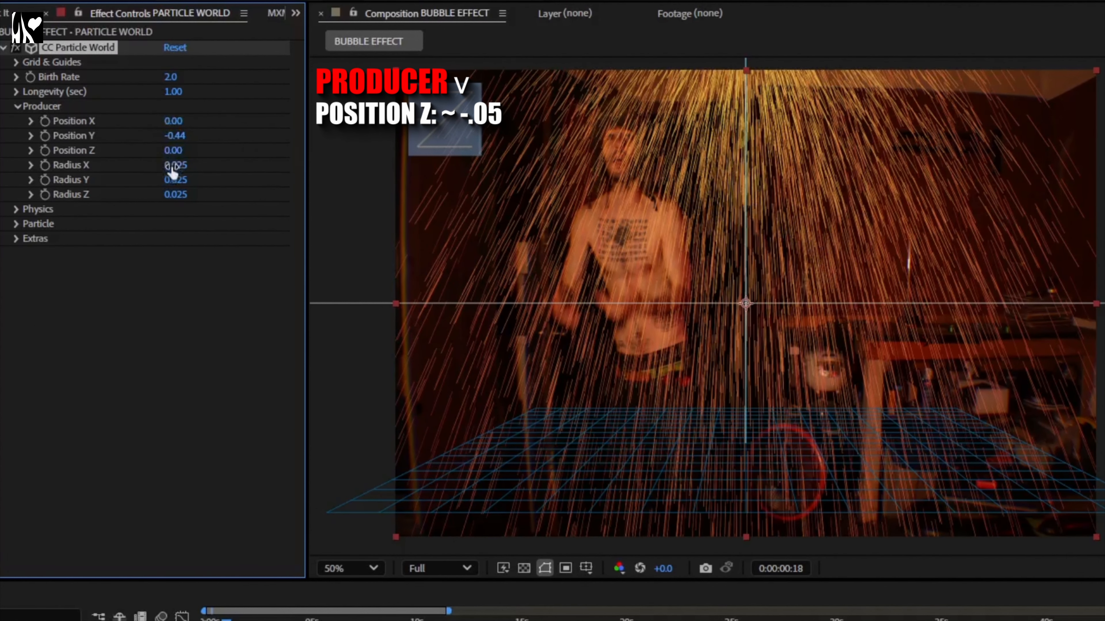
# Step: Open the Physics Floor settings and adjust the Floor Position to 0.35
pyautogui.click(16, 209)
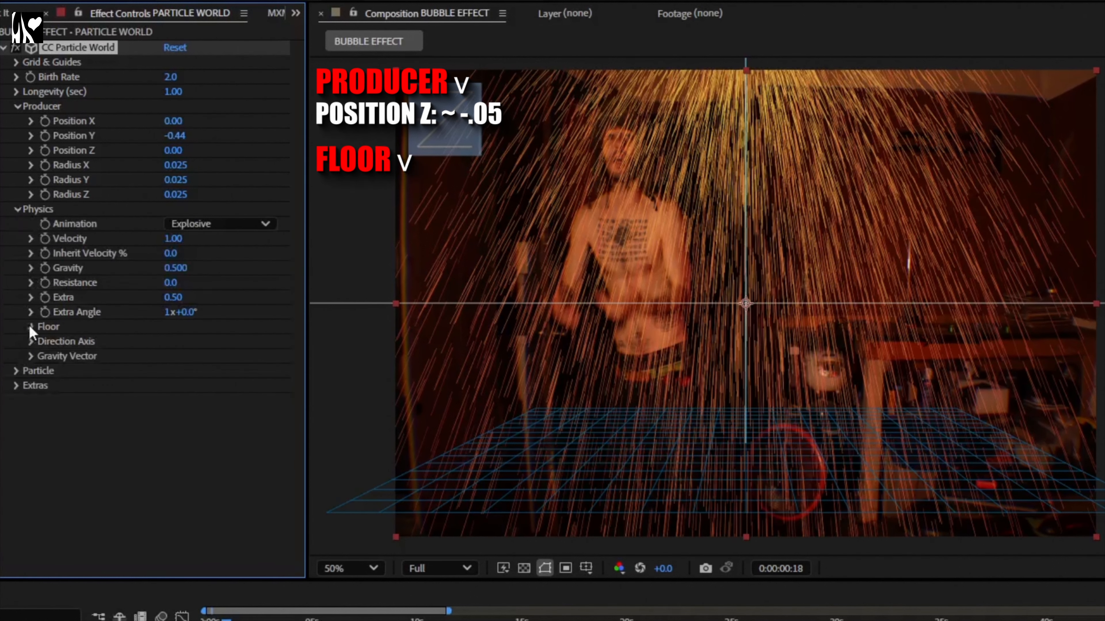
pyautogui.click(32, 327)
pyautogui.moveTo(167, 341); pyautogui.dragTo(173, 336)
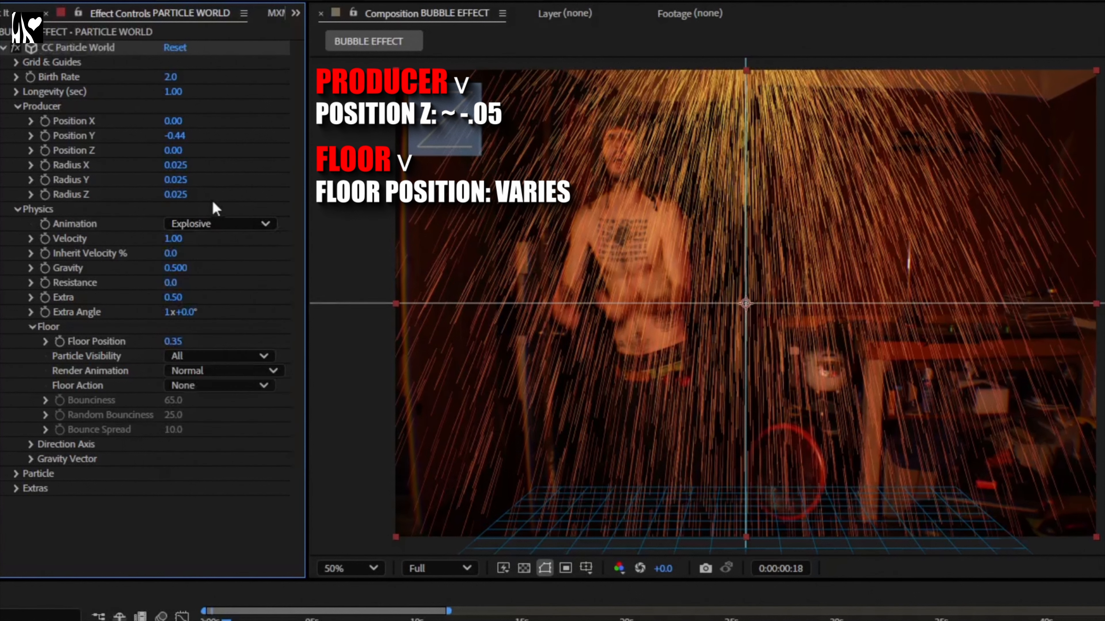
pyautogui.click(212, 356)
pyautogui.click(40, 445)
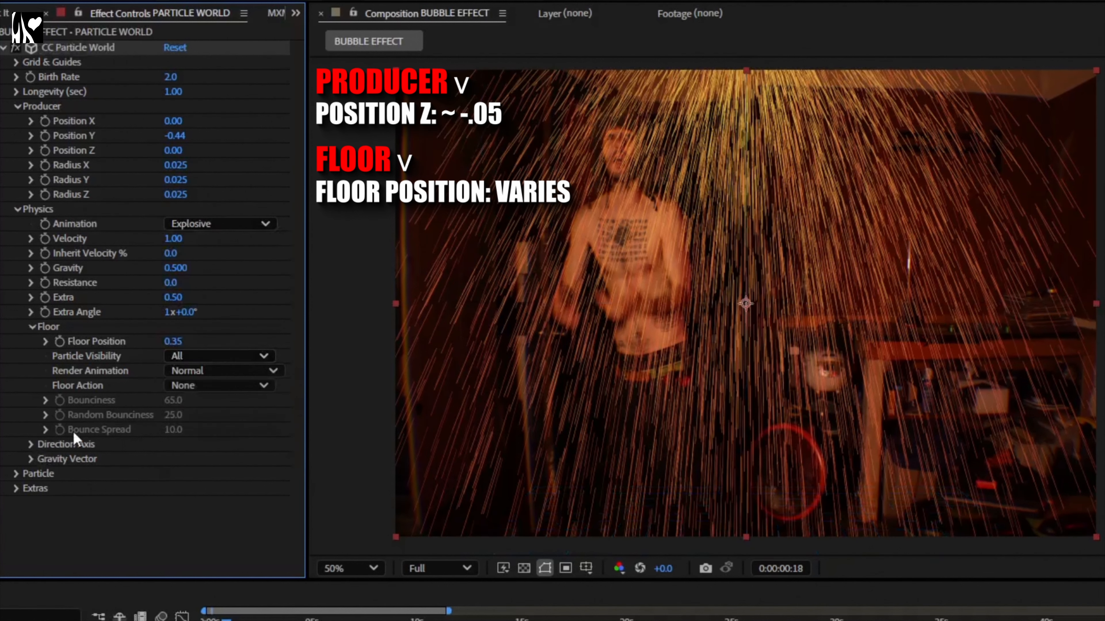
# Step: Set the Particle Type to Bubble
pyautogui.click(16, 473)
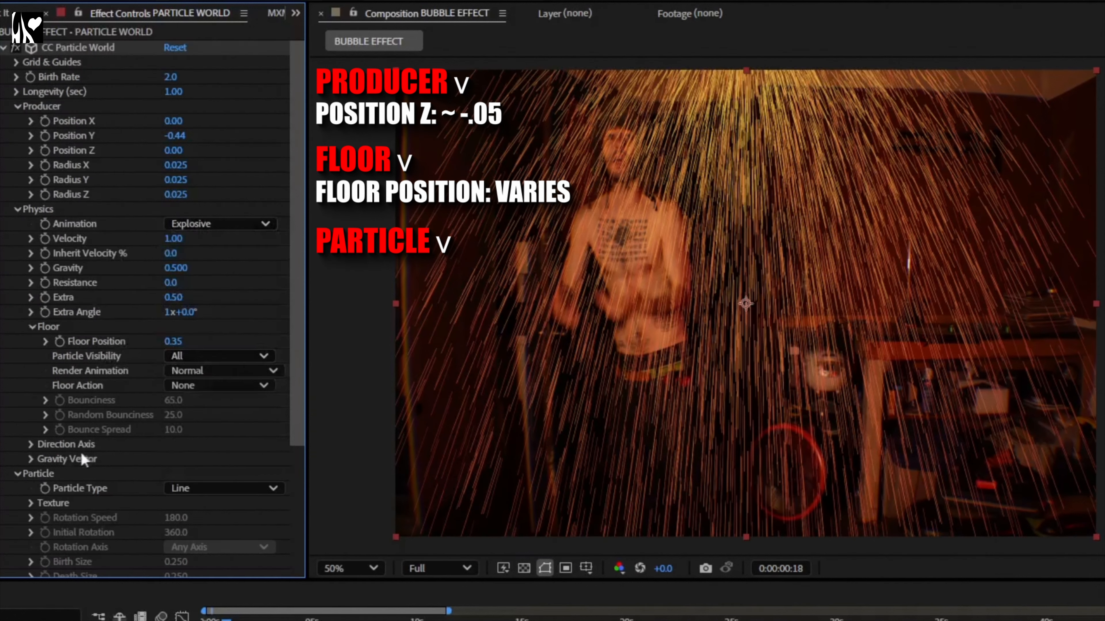
pyautogui.scroll(-5, 84, 461)
pyautogui.click(189, 335)
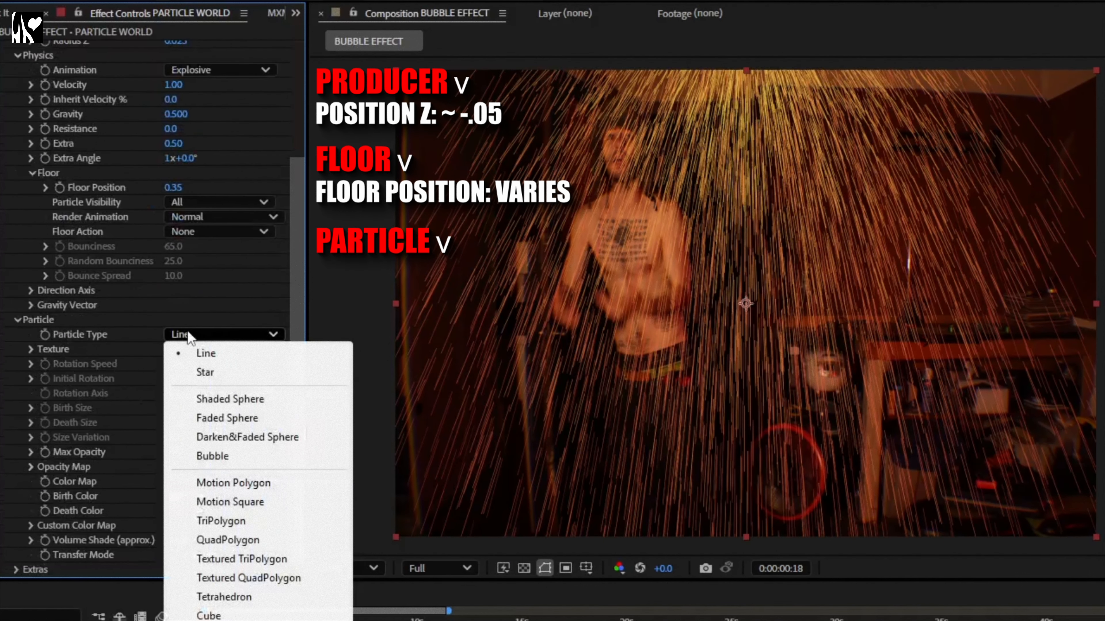
pyautogui.click(212, 457)
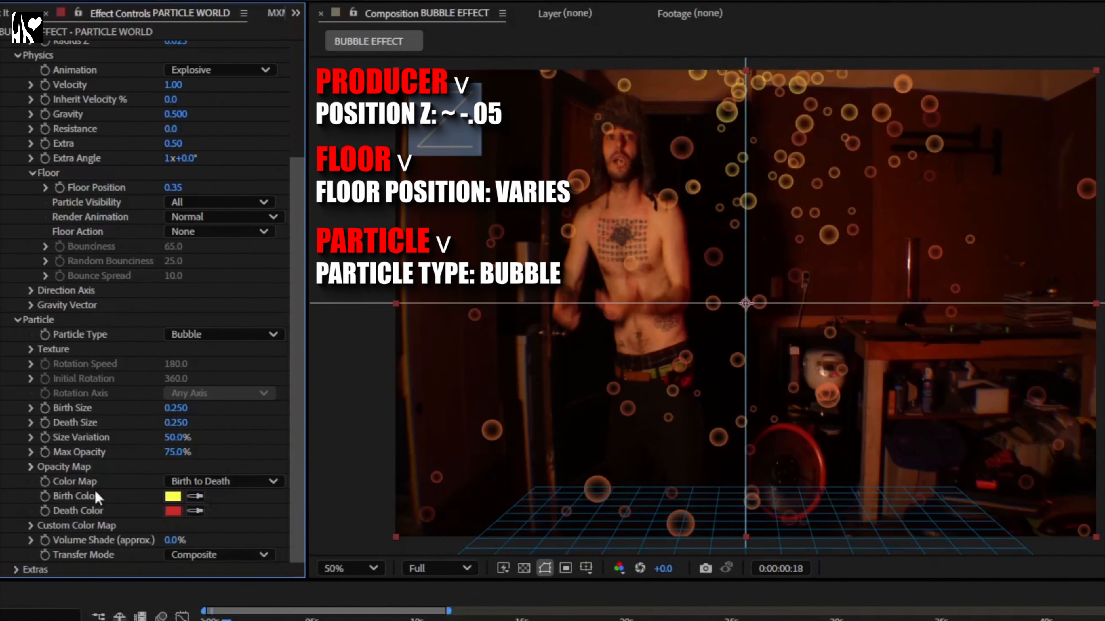
# Step: Set the particles' Birth Color to a pale cream, E6D3A0
pyautogui.click(171, 497)
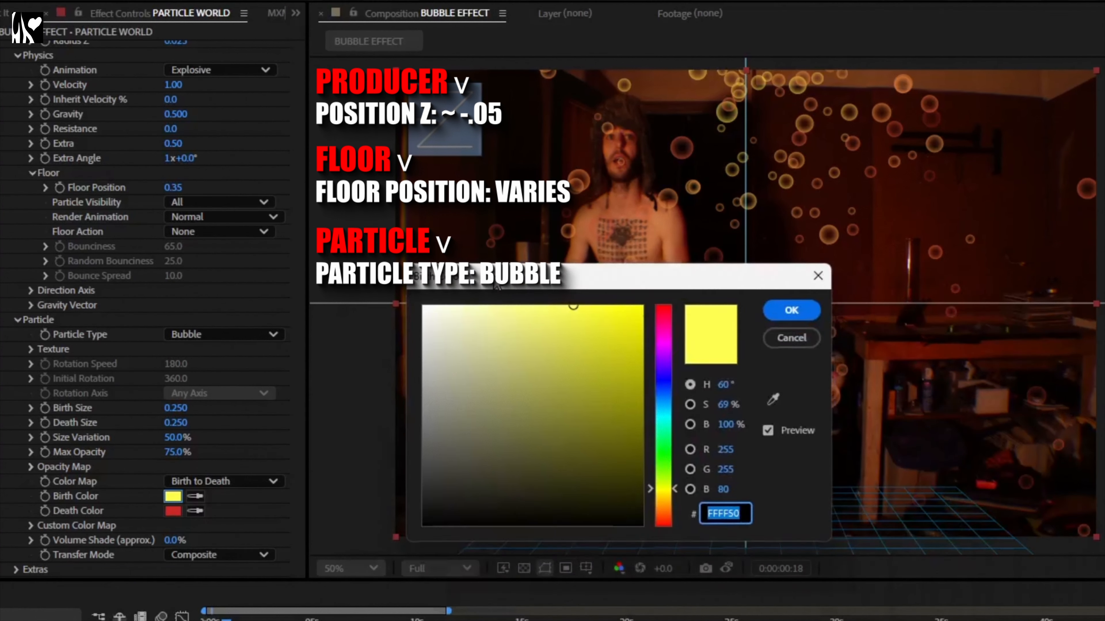
pyautogui.moveTo(100, 308); pyautogui.dragTo(42, 298)
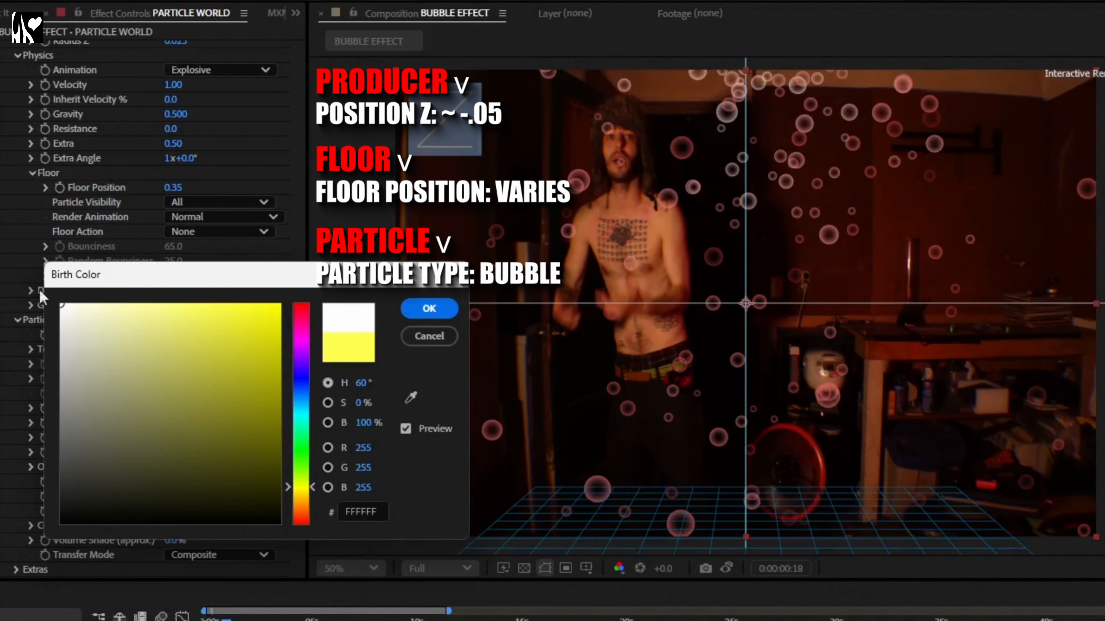
pyautogui.click(126, 325)
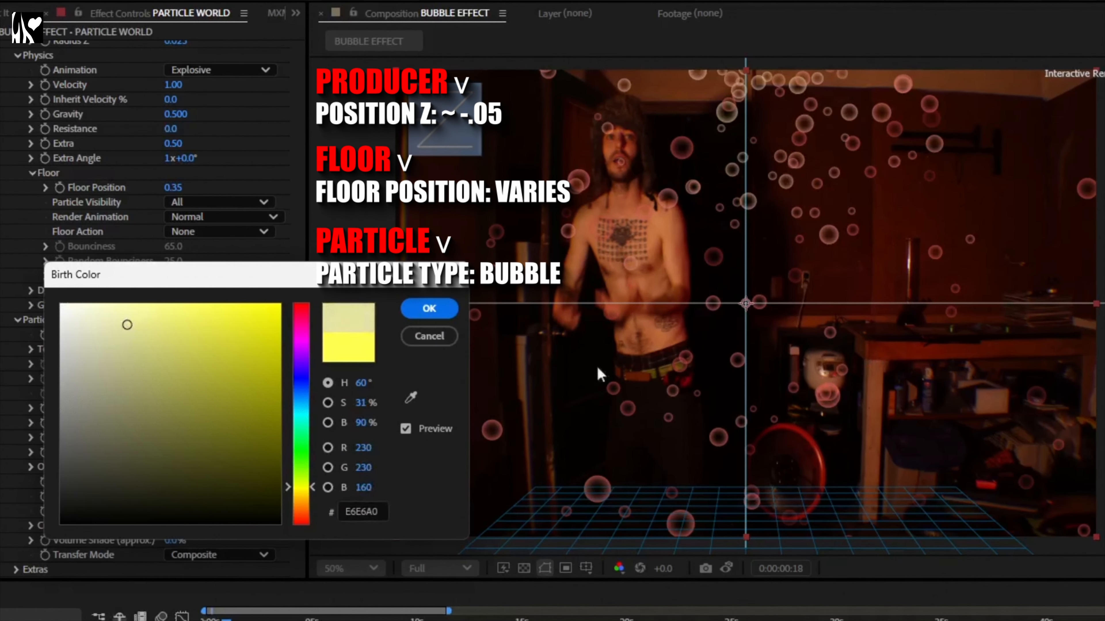
pyautogui.click(300, 497)
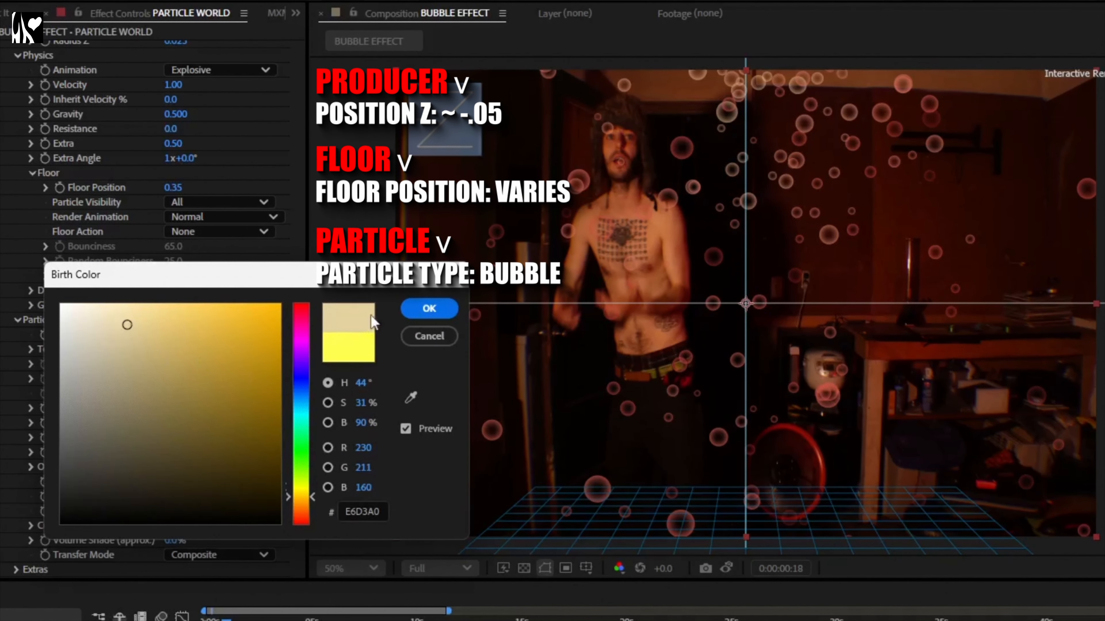
pyautogui.click(429, 308)
# Step: Set the particles' Death Color to a muted orange-brown, 88513F
pyautogui.click(172, 511)
pyautogui.click(523, 428)
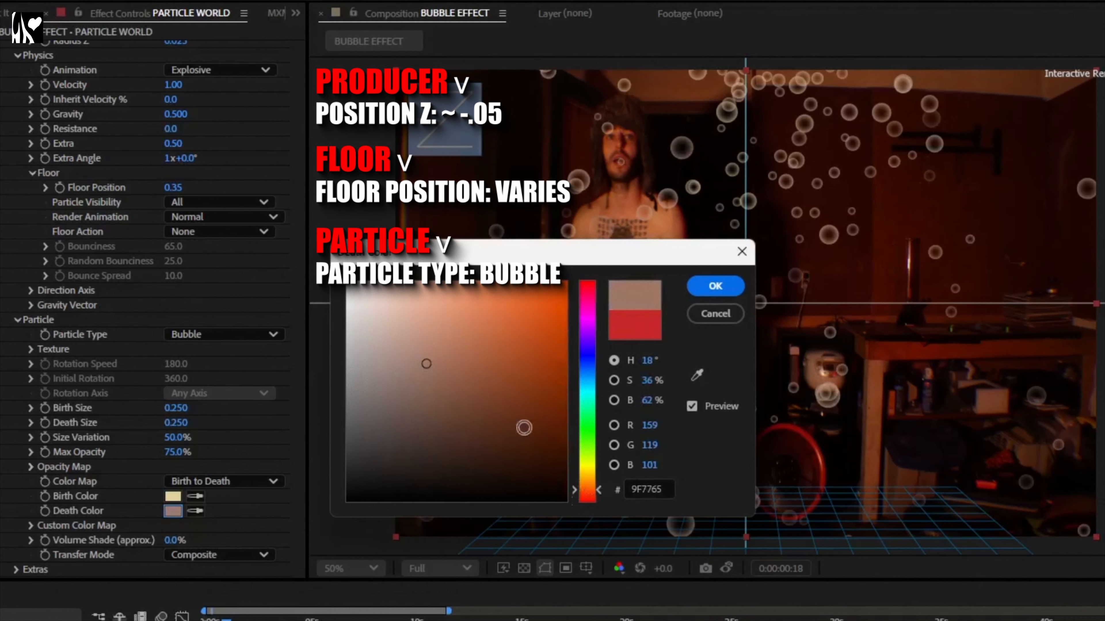
pyautogui.moveTo(584, 492); pyautogui.dragTo(585, 494)
pyautogui.moveTo(427, 366)
pyautogui.mouseDown()
pyautogui.moveTo(450, 377)
pyautogui.moveTo(444, 351)
pyautogui.moveTo(464, 385)
pyautogui.mouseUp()
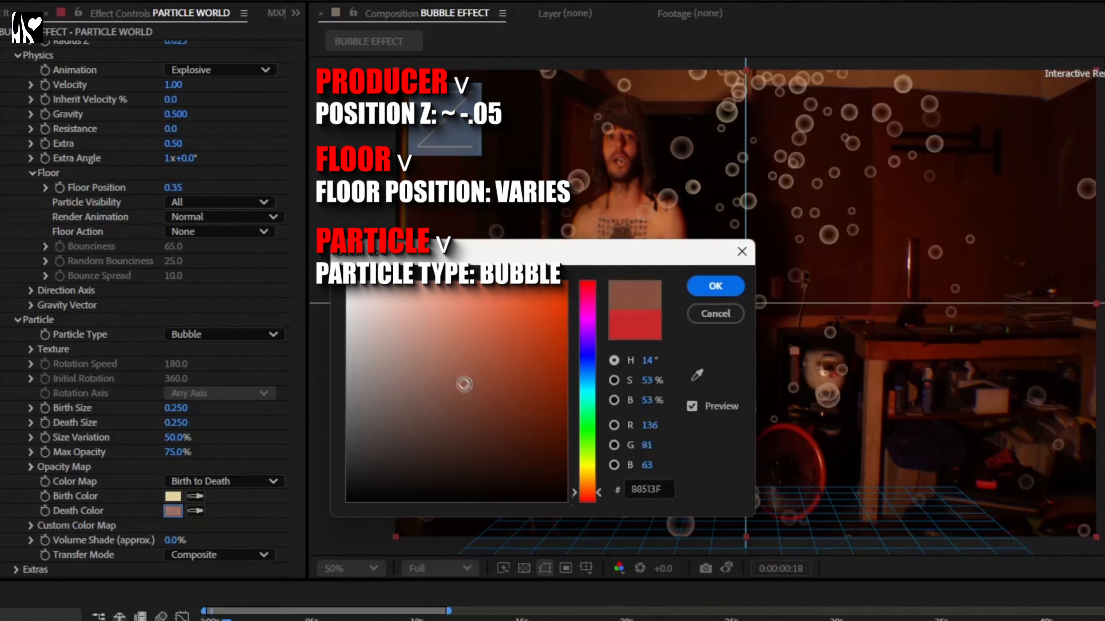
pyautogui.click(716, 286)
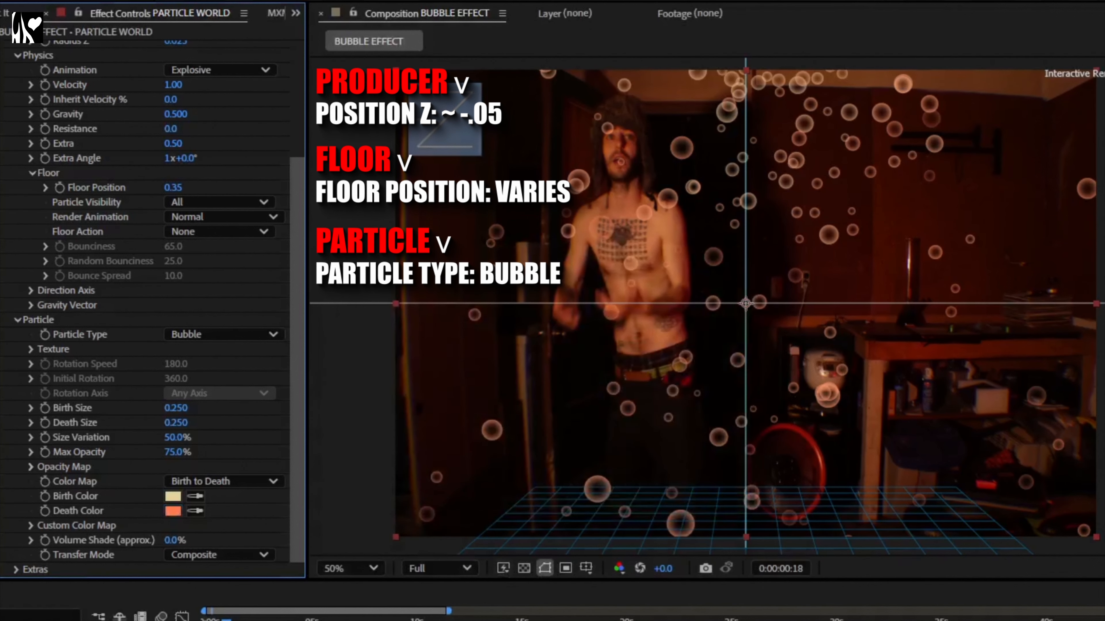
# Step: Set the Physics Gravity to 0
pyautogui.click(131, 619)
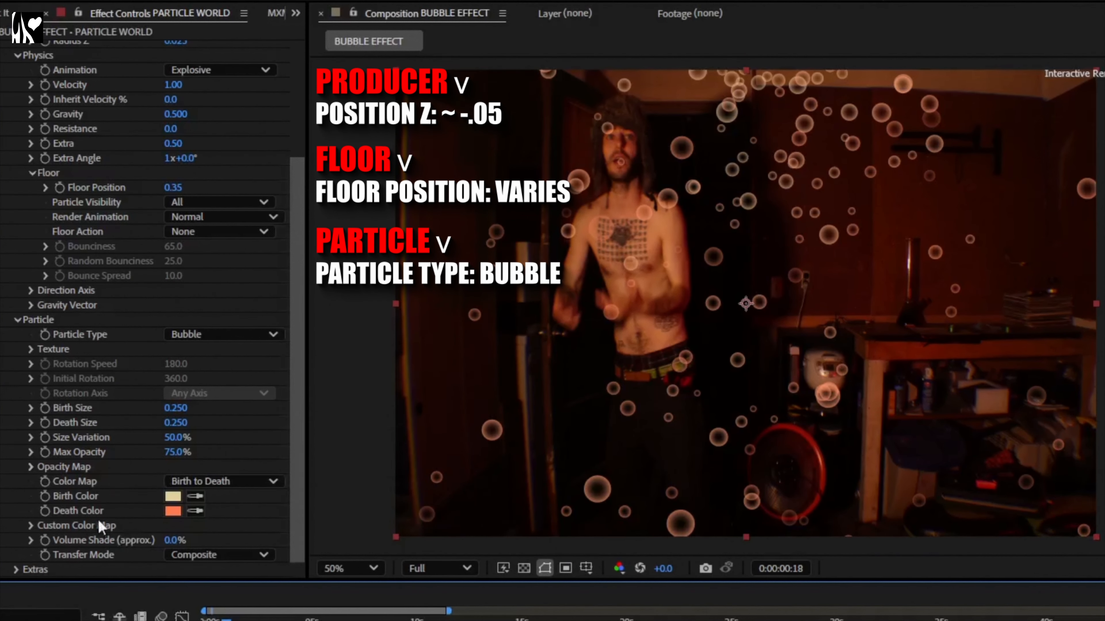
pyautogui.scroll(1, 141, 501)
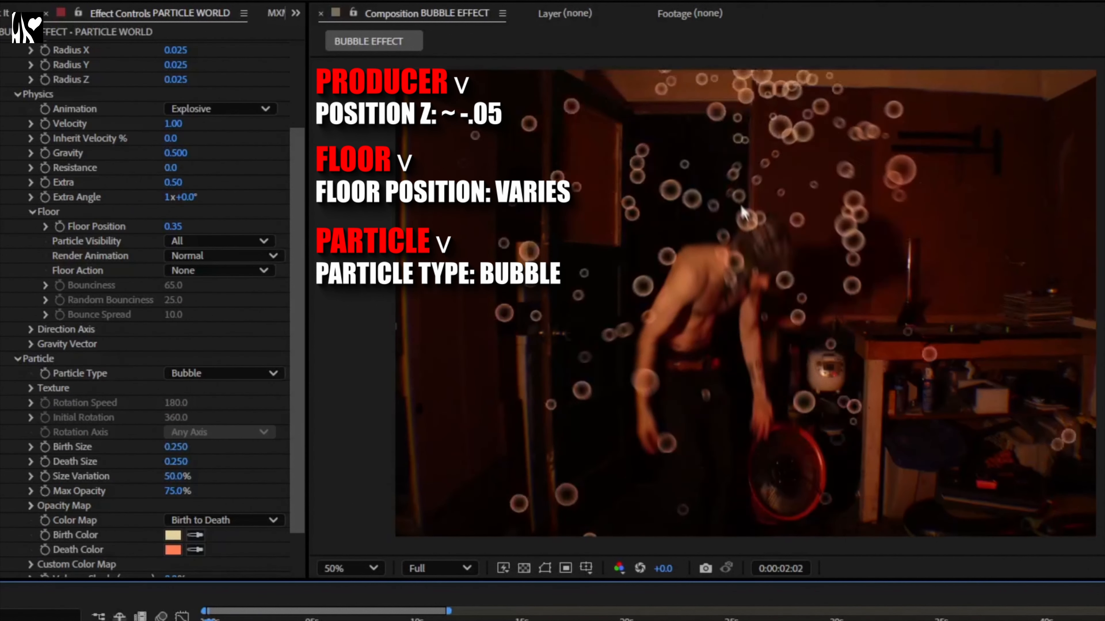
pyautogui.press('space')
pyautogui.scroll(2, 278, 237)
pyautogui.click(176, 231)
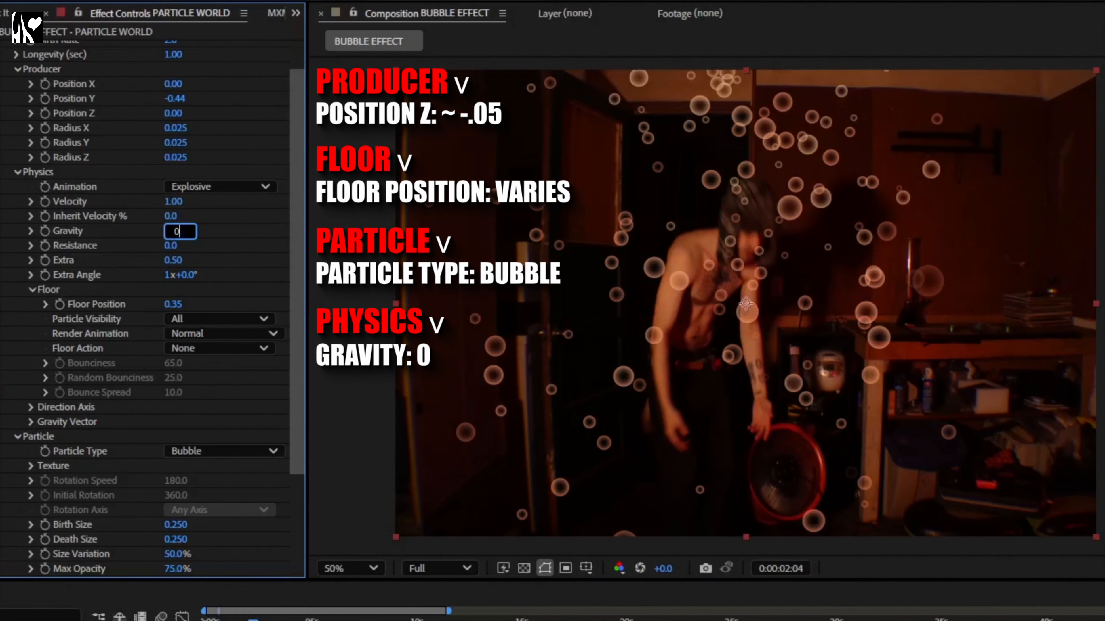
pyautogui.press('Return')
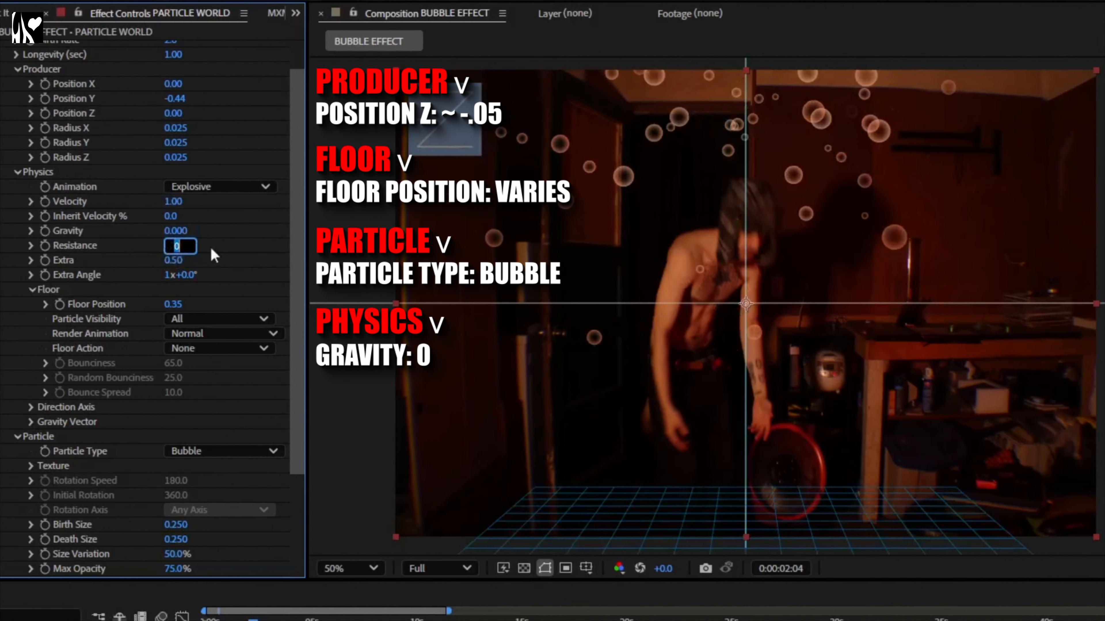
# Step: Set the Physics Resistance to 1 and preview the bubble animation
pyautogui.write('1')
pyautogui.press('Return')
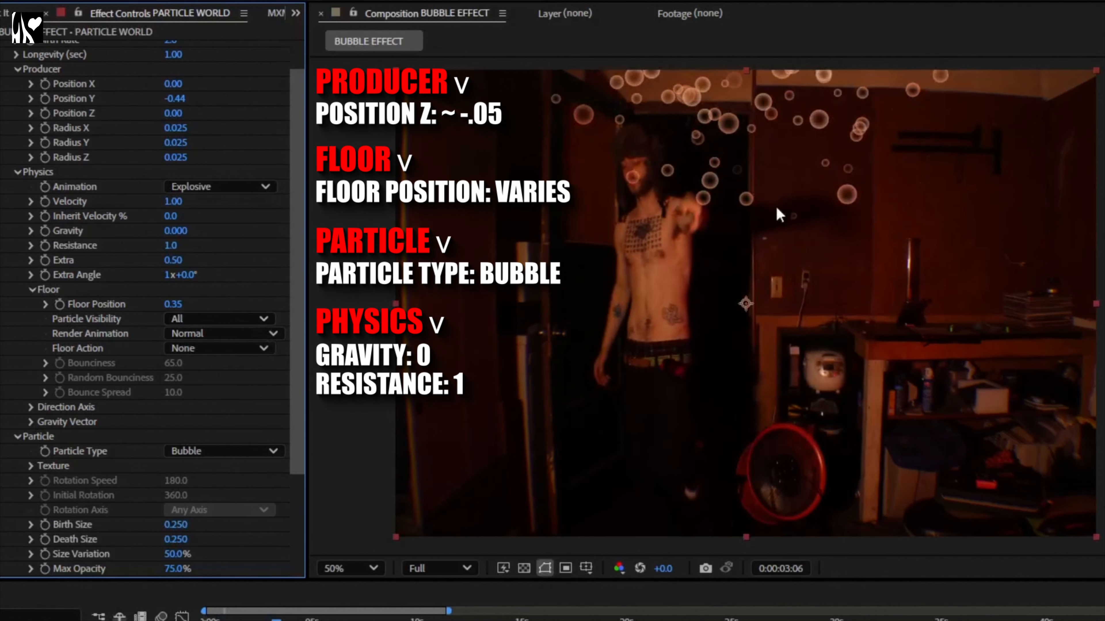
pyautogui.press('space')
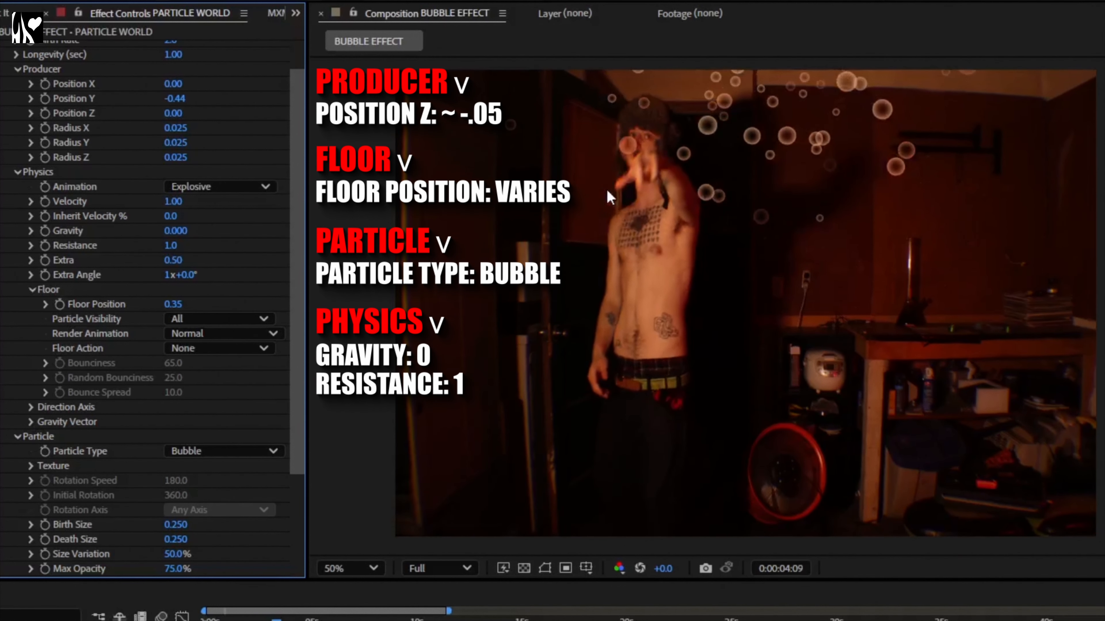
pyautogui.press('space')
pyautogui.press('space')
pyautogui.press('space')
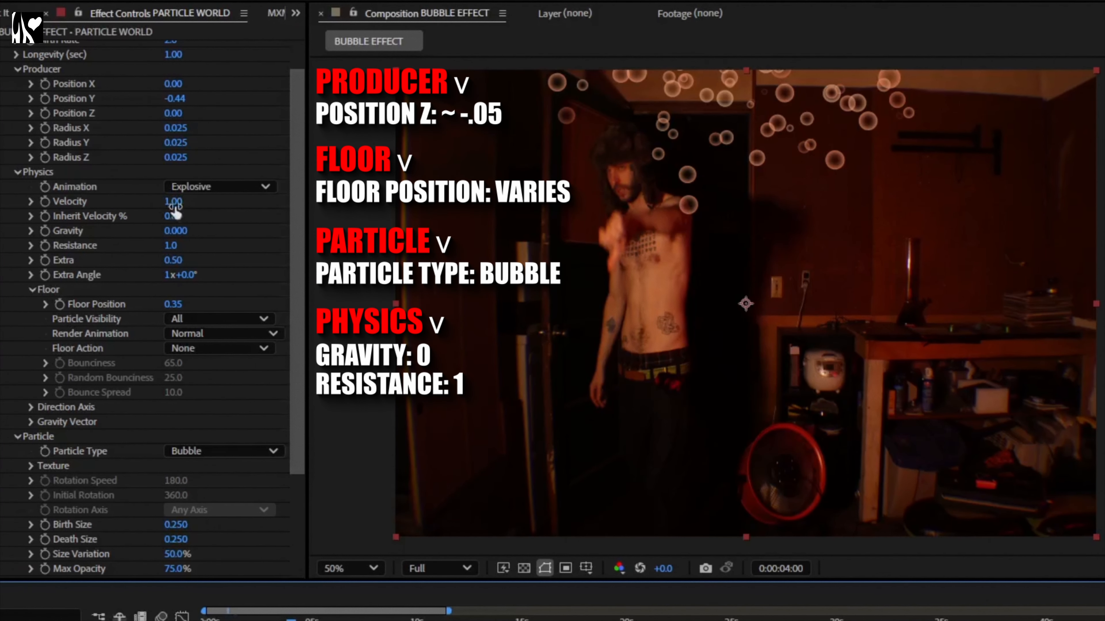
pyautogui.scroll(2, 174, 209)
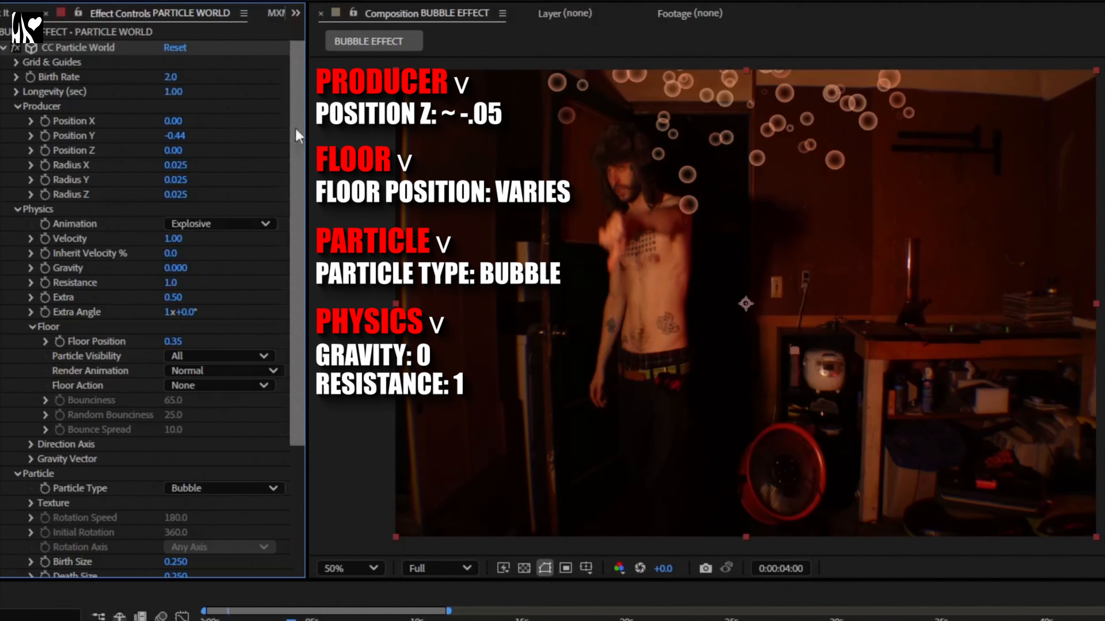
# Step: Set the particle Longevity to 5 seconds
pyautogui.click(175, 92)
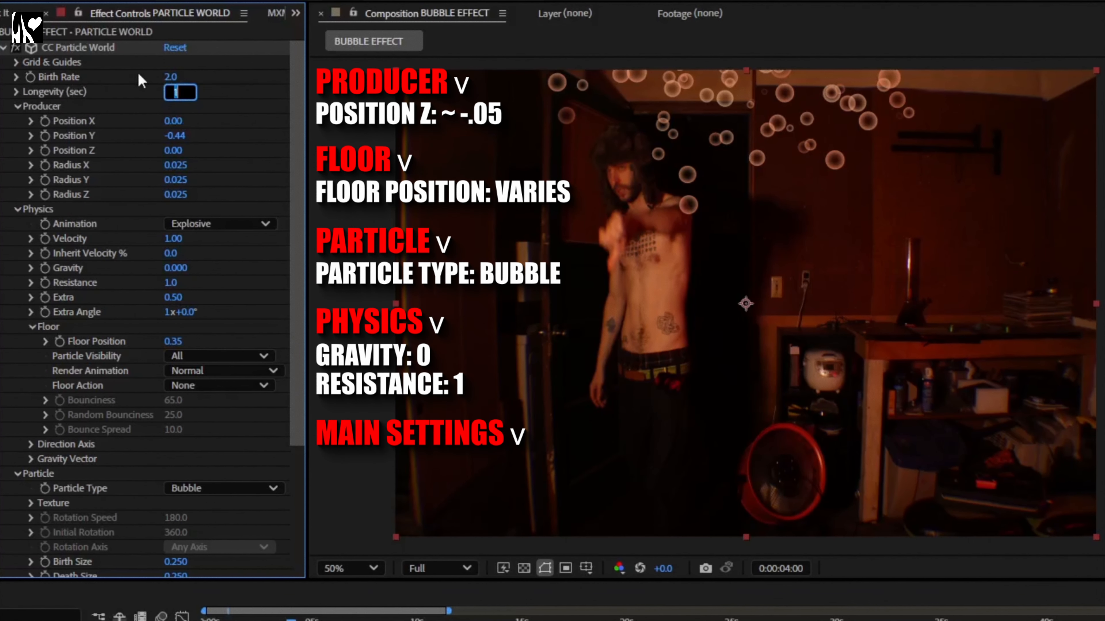
pyautogui.write('5')
pyautogui.press('Return')
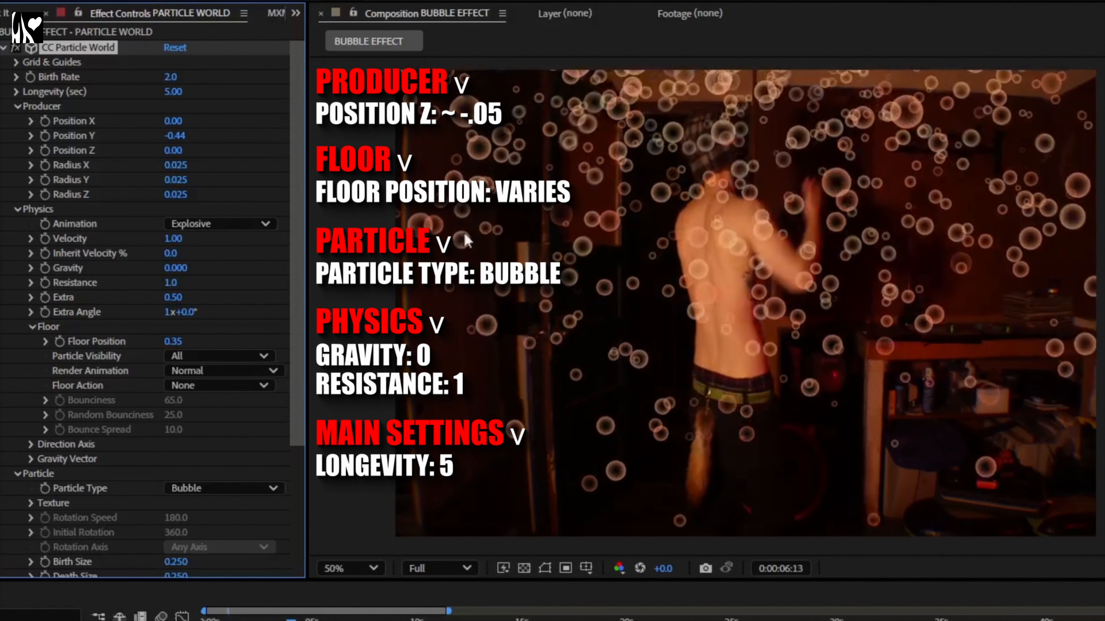
# Step: Set the Birth Rate to 0.5 and preview the bubble animation
pyautogui.click(172, 77)
pyautogui.write('1')
pyautogui.press('Return')
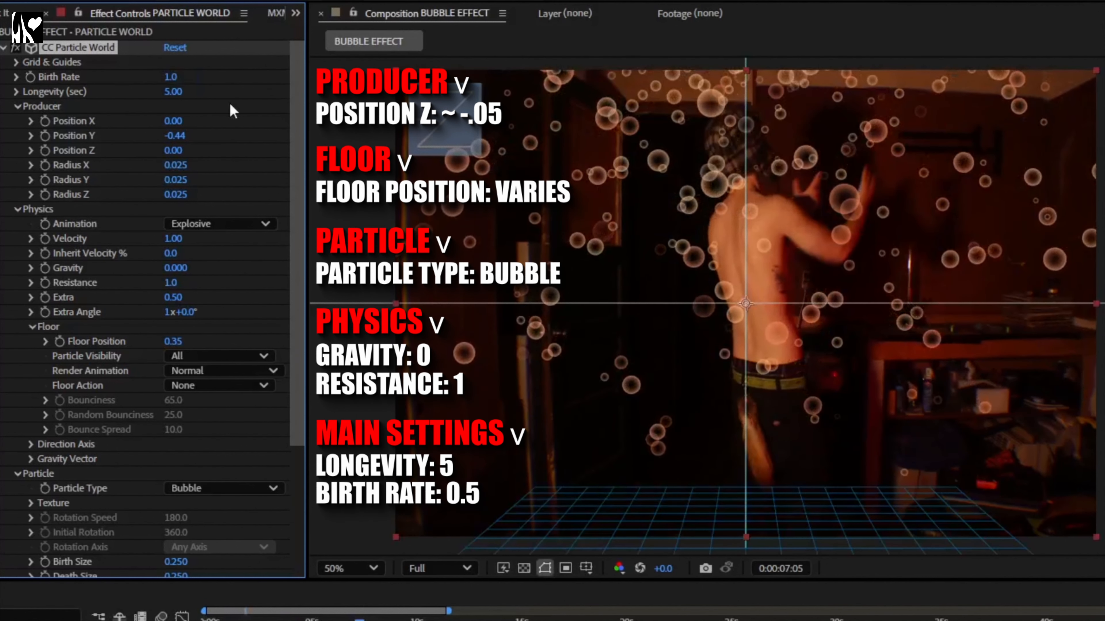
pyautogui.click(176, 74)
pyautogui.write('.5')
pyautogui.press('Return')
pyautogui.press('space')
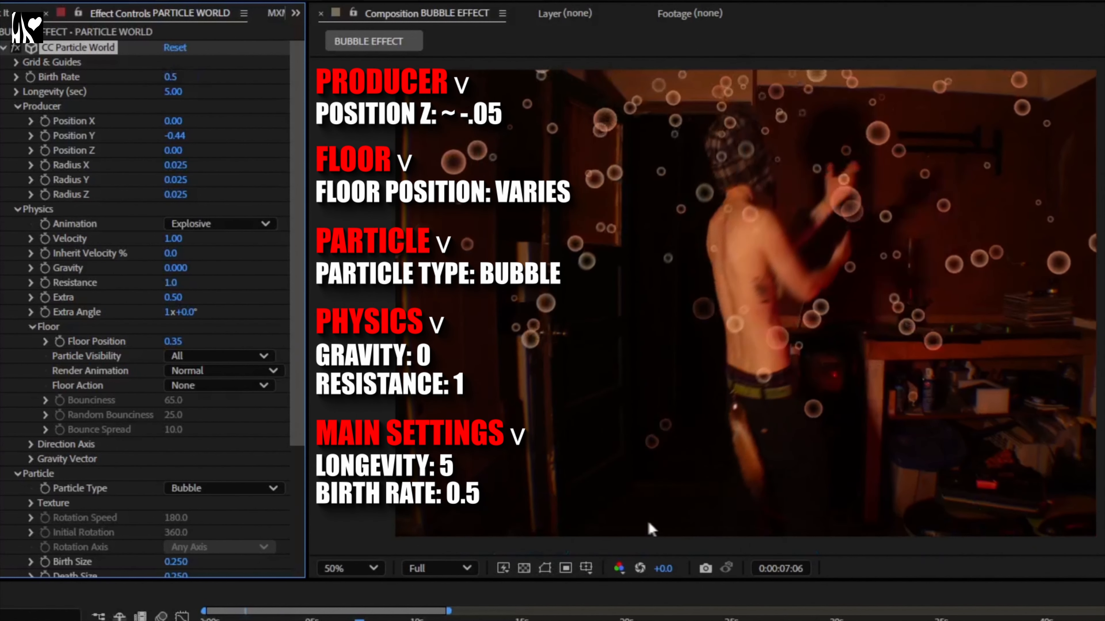
pyautogui.press('space')
pyautogui.press('space')
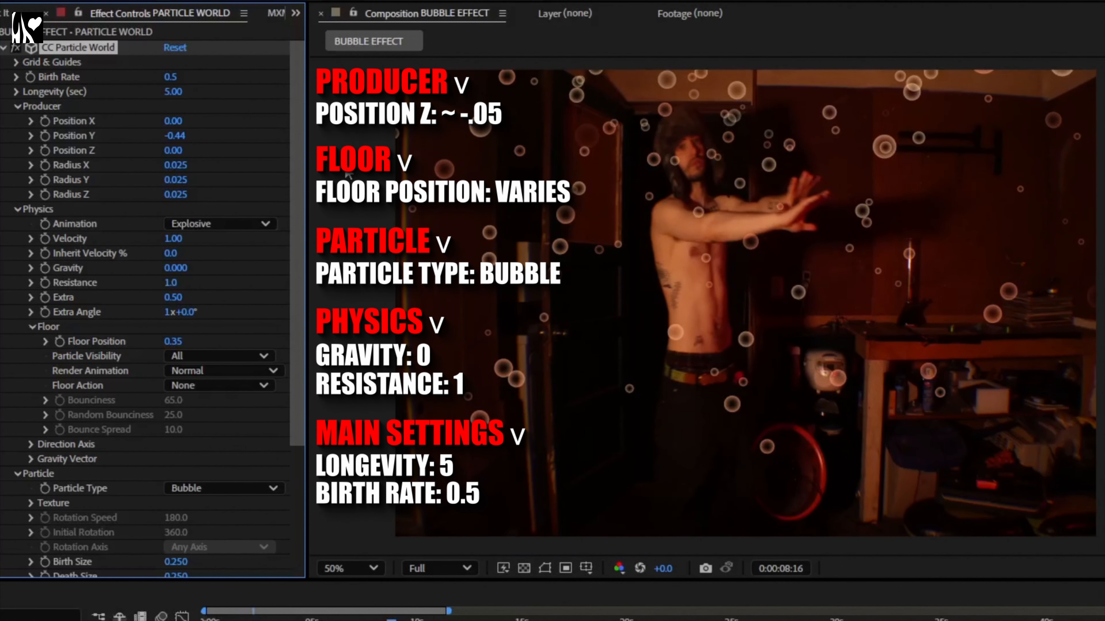
pyautogui.press('space')
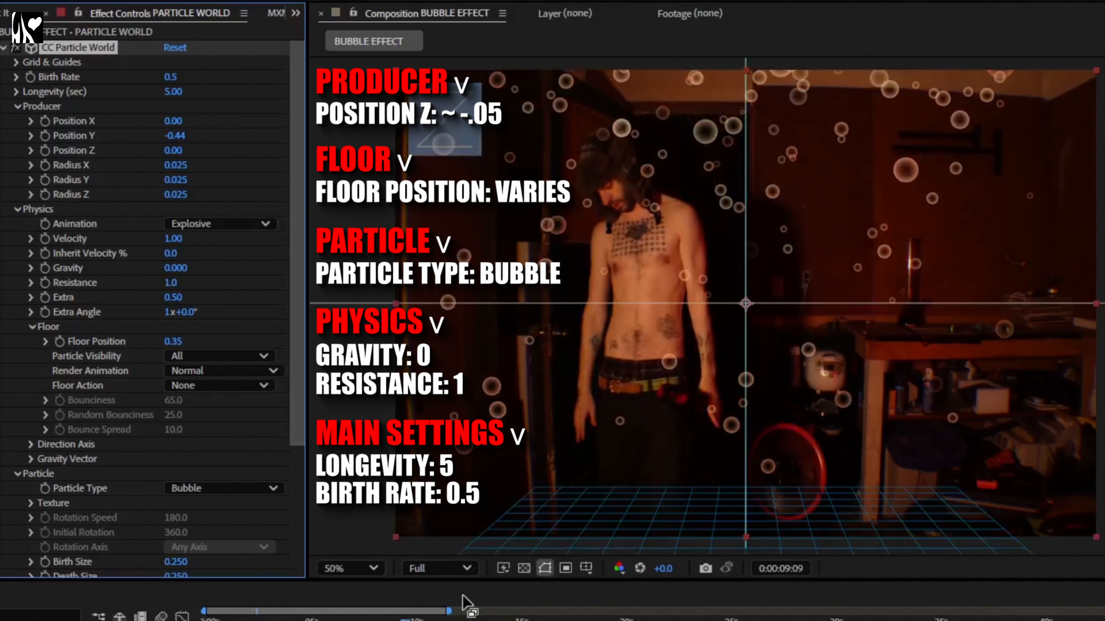
pyautogui.press('space')
# Step: Lower the Producer Position Y to -0.58 and start playback
pyautogui.press('space')
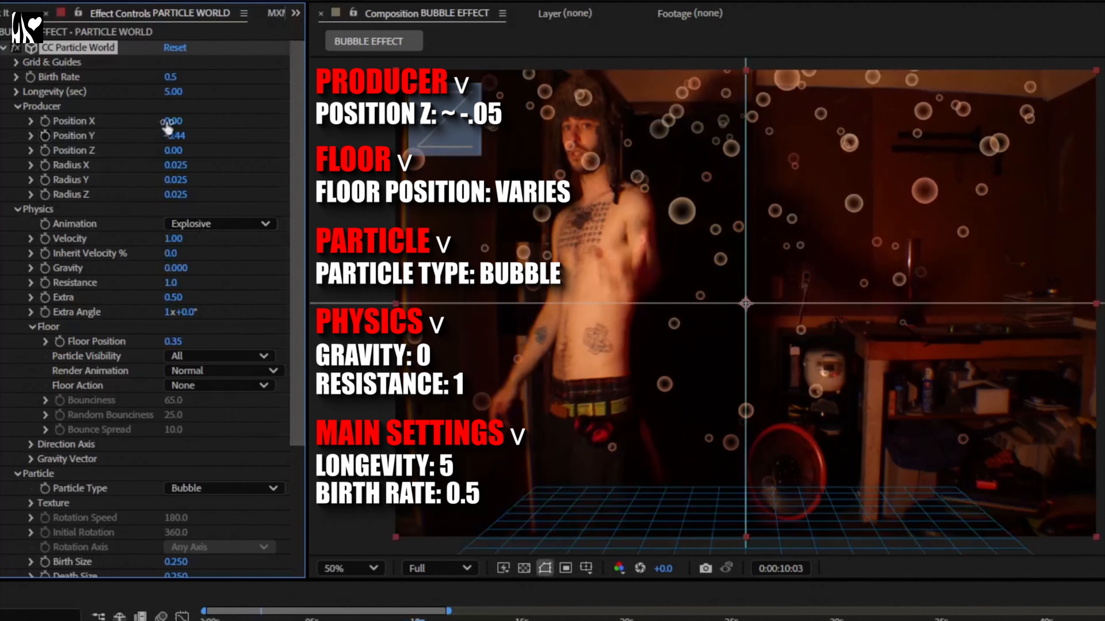
pyautogui.moveTo(178, 130); pyautogui.dragTo(169, 129)
pyautogui.press('space')
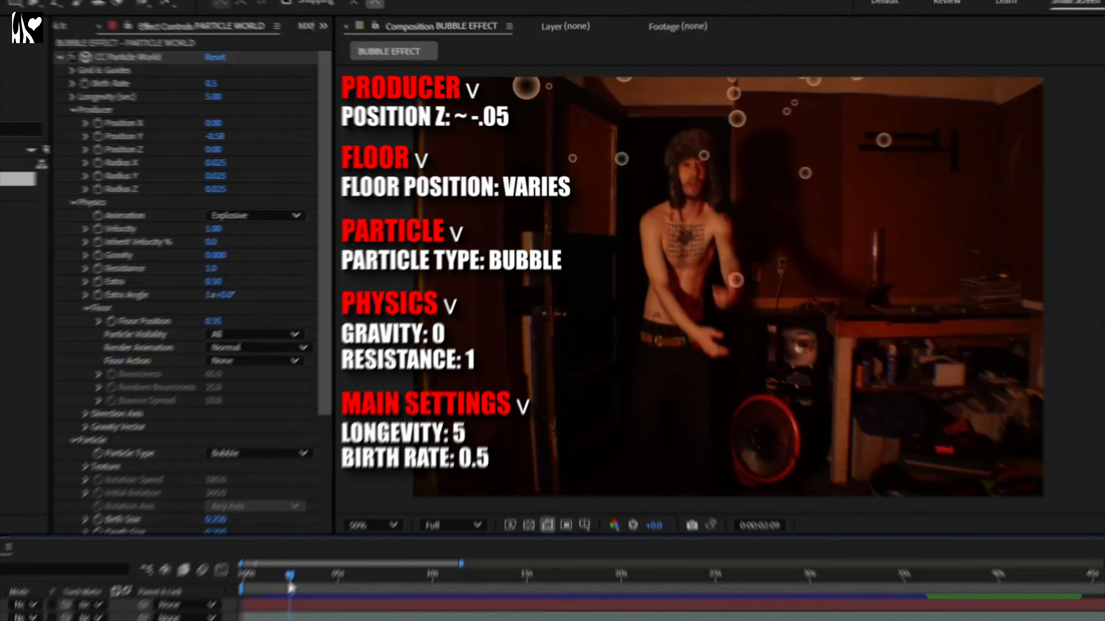
# Step: Preview the animation from the start of the timeline
pyautogui.moveTo(290, 587); pyautogui.dragTo(368, 481)
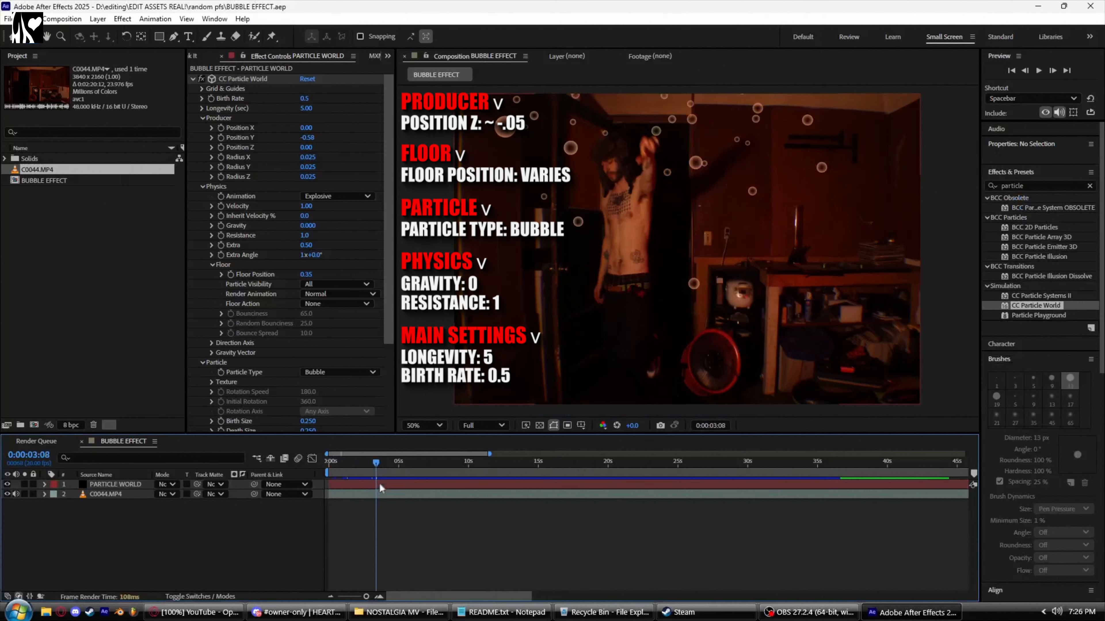
pyautogui.click(373, 493)
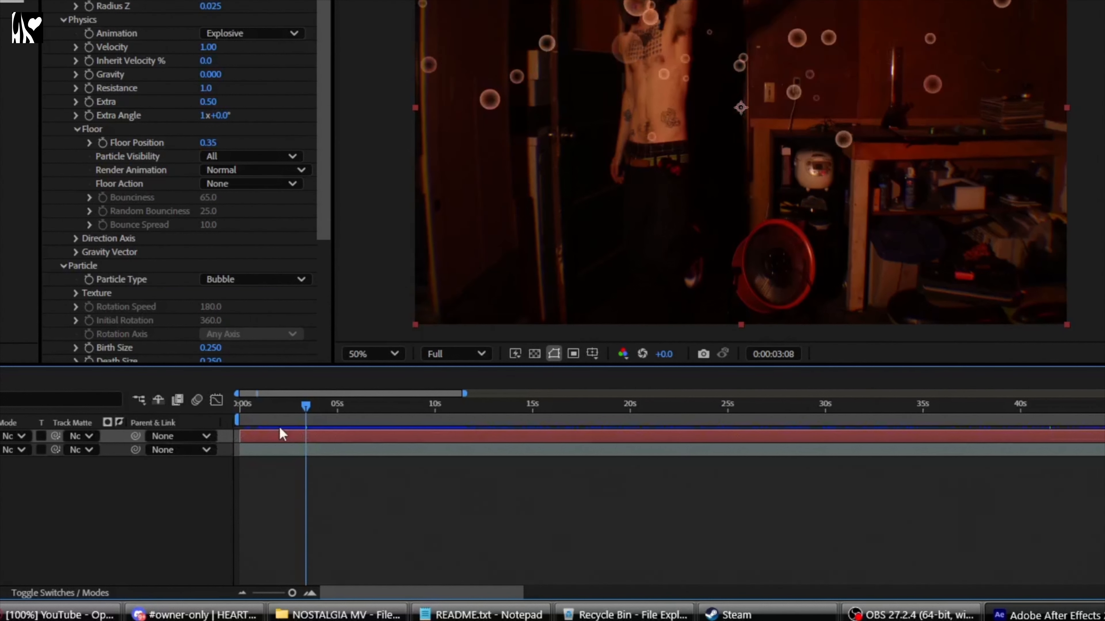
pyautogui.moveTo(283, 424); pyautogui.dragTo(220, 427)
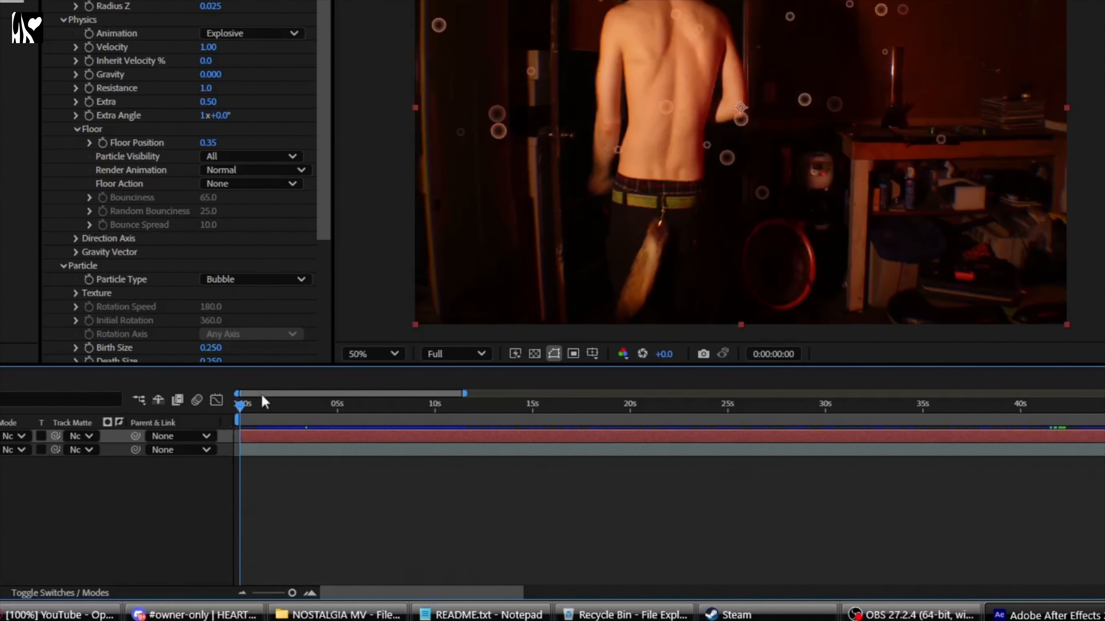
pyautogui.press('space')
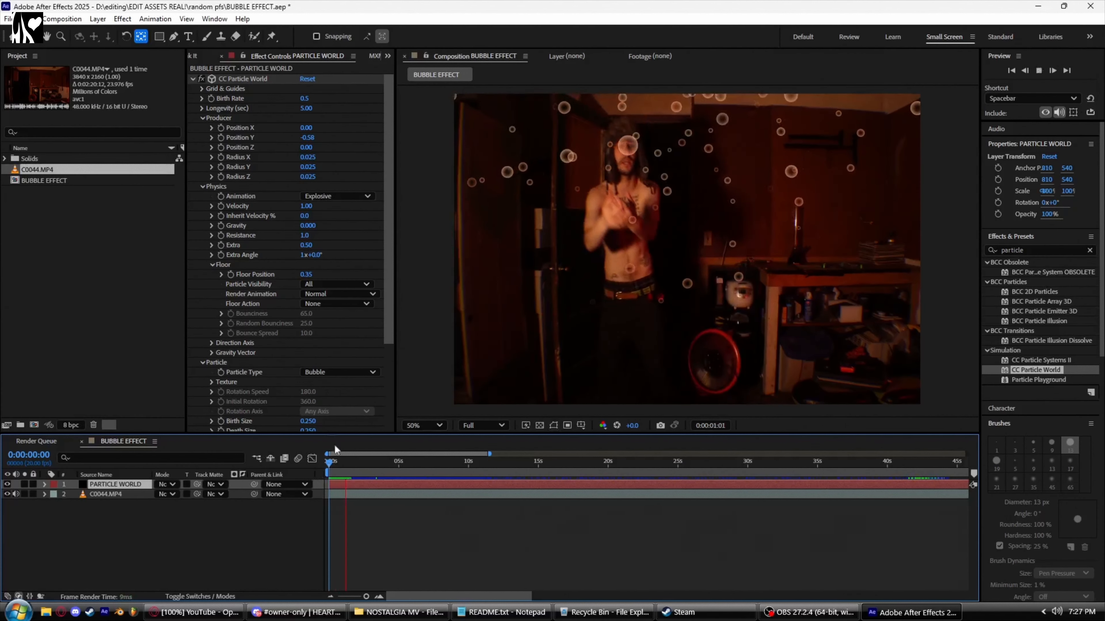
pyautogui.click(343, 459)
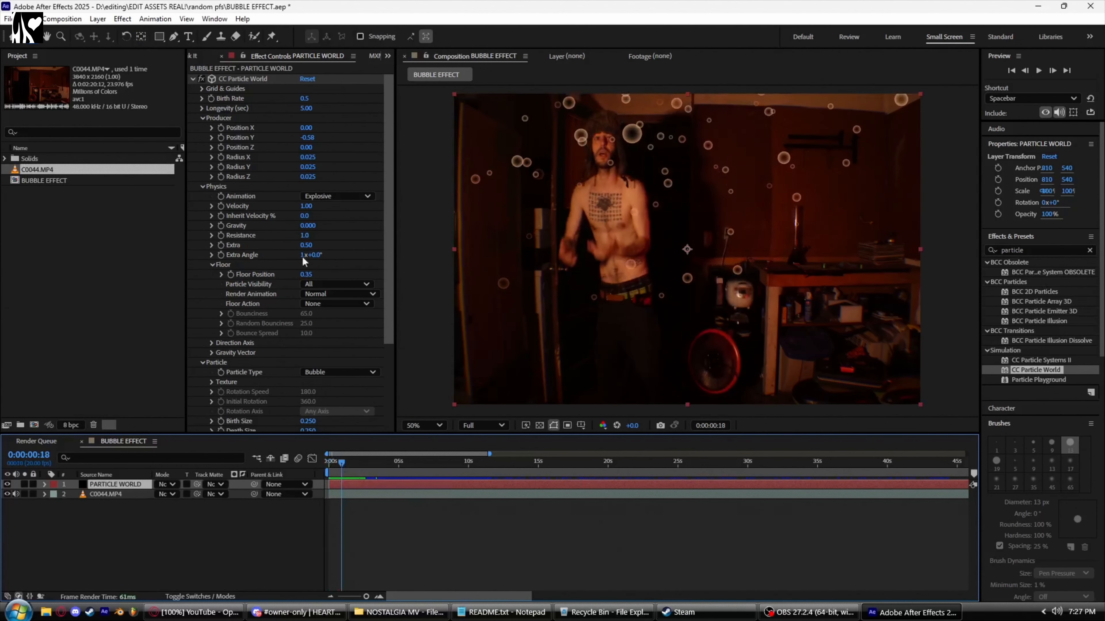
# Step: Zoom into the composition to examine the bubbles up close, then return to the 50% view
pyautogui.scroll(-3, 243, 258)
pyautogui.scroll(1, 675, 203)
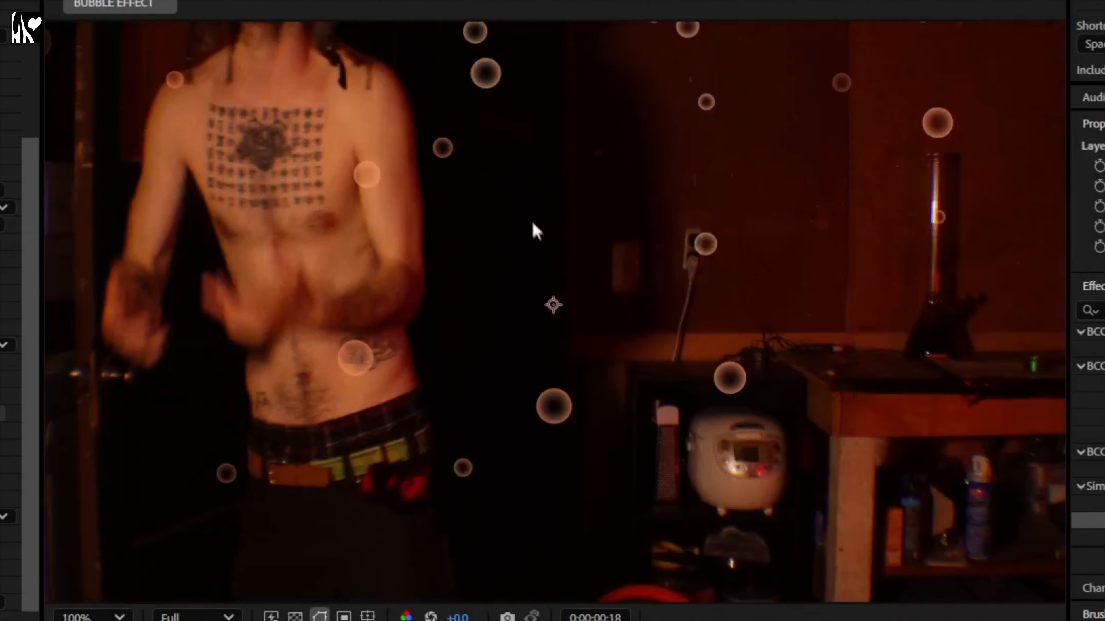
pyautogui.press('h')
pyautogui.moveTo(352, 369); pyautogui.dragTo(401, 374)
pyautogui.scroll(1, 384, 403)
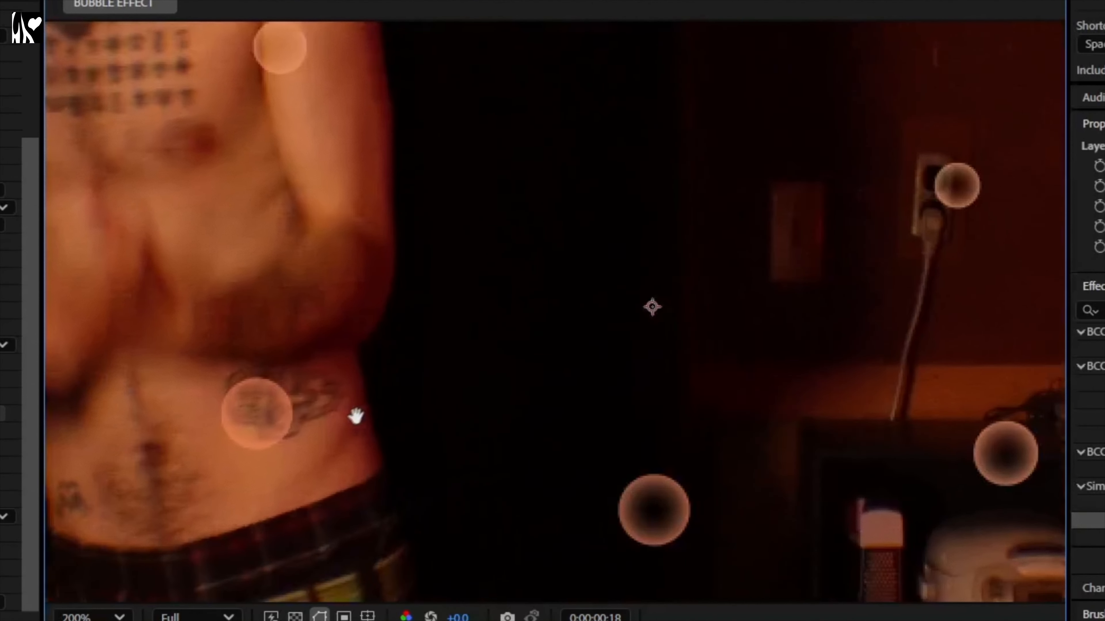
pyautogui.moveTo(356, 417); pyautogui.dragTo(438, 410)
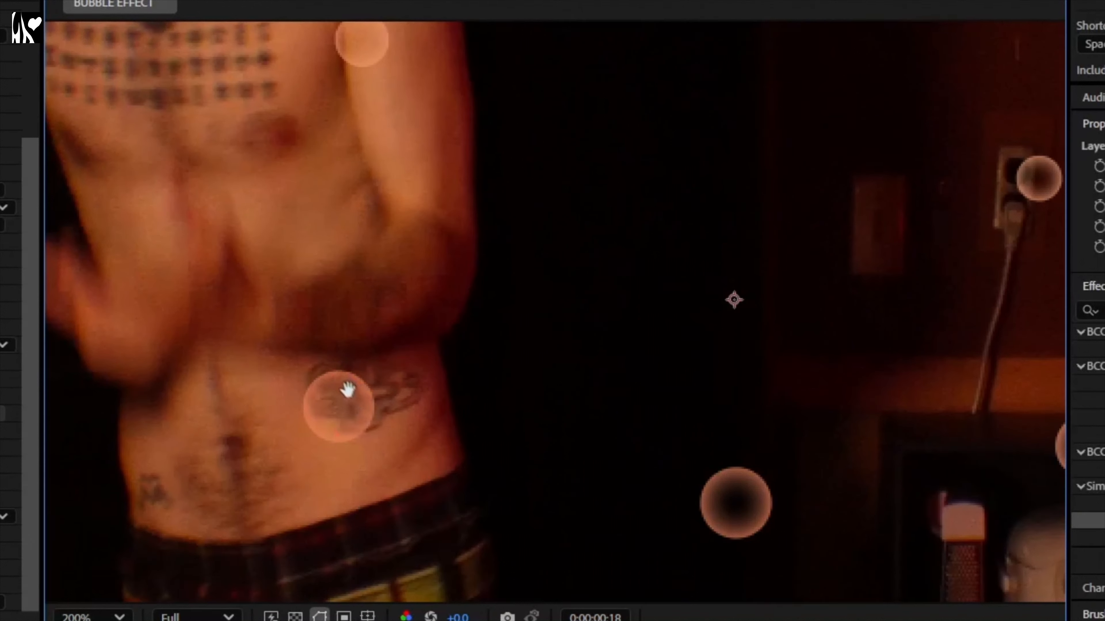
pyautogui.scroll(-1, 321, 428)
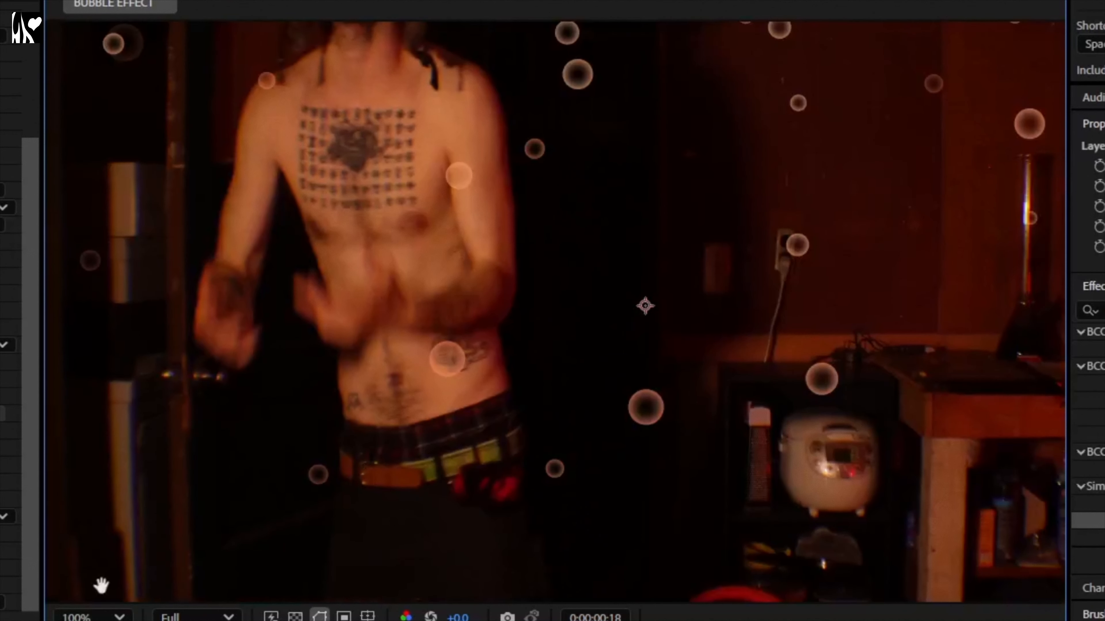
pyautogui.click(94, 616)
pyautogui.click(93, 219)
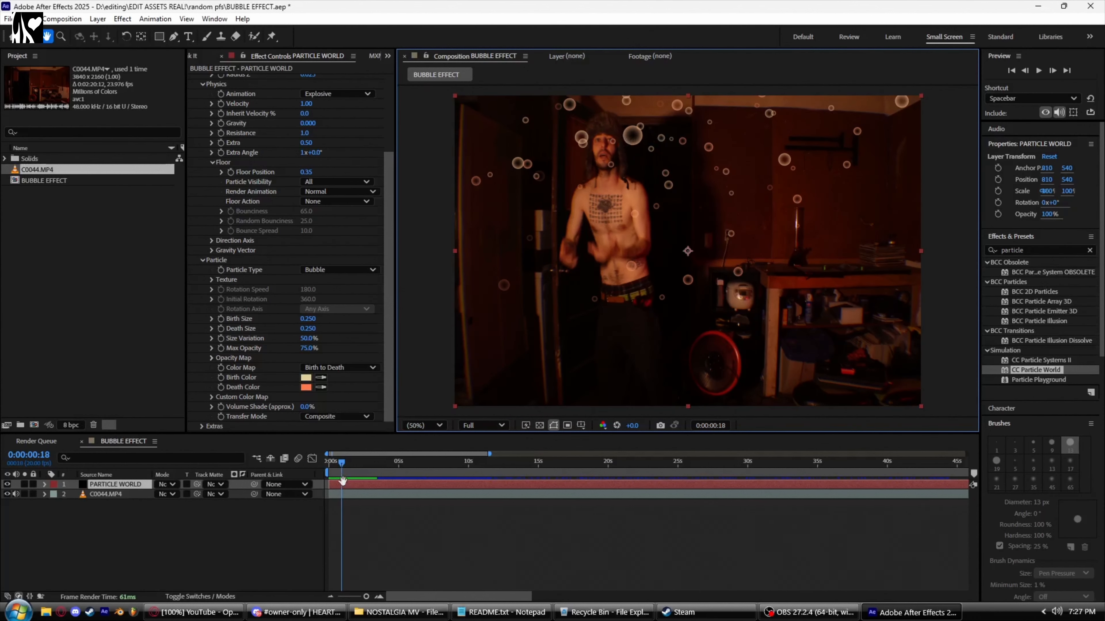
pyautogui.press('v')
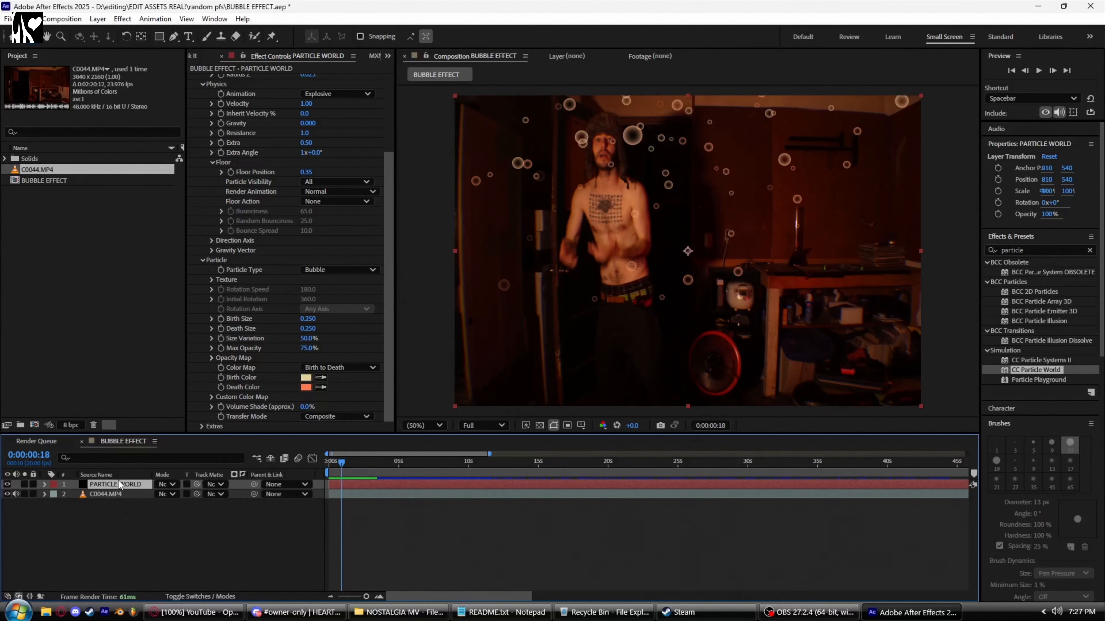
# Step: Duplicate the PARTICLE WORLD layer
pyautogui.hotkey('ctrl', 'd')
pyautogui.click(127, 495)
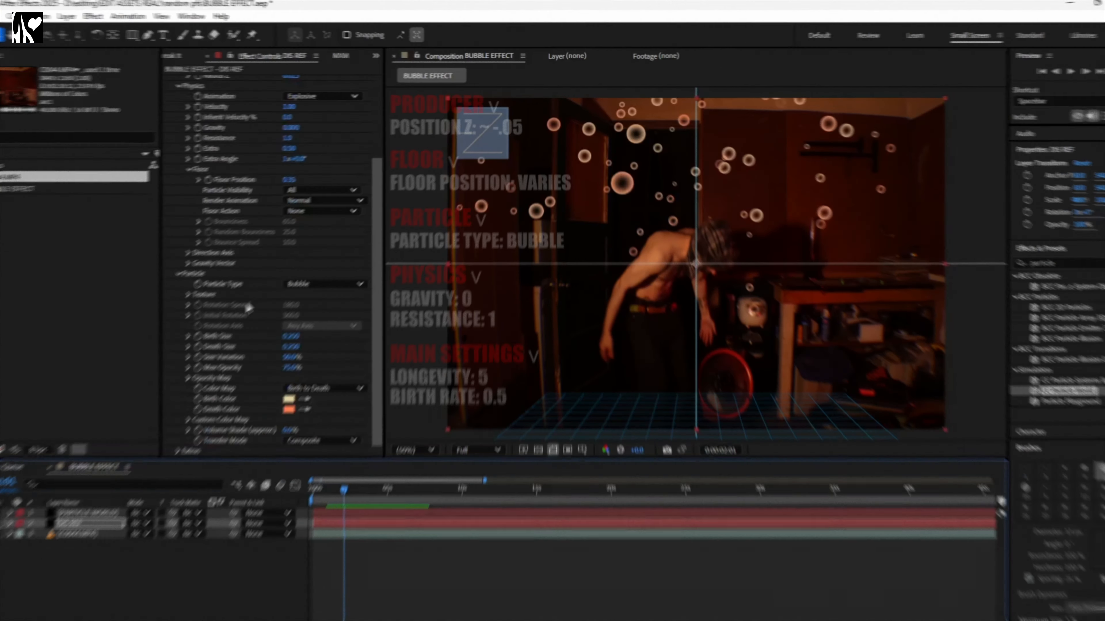
# Step: Set the duplicate layer's Birth Size and Death Size to 0.2
pyautogui.click(291, 336)
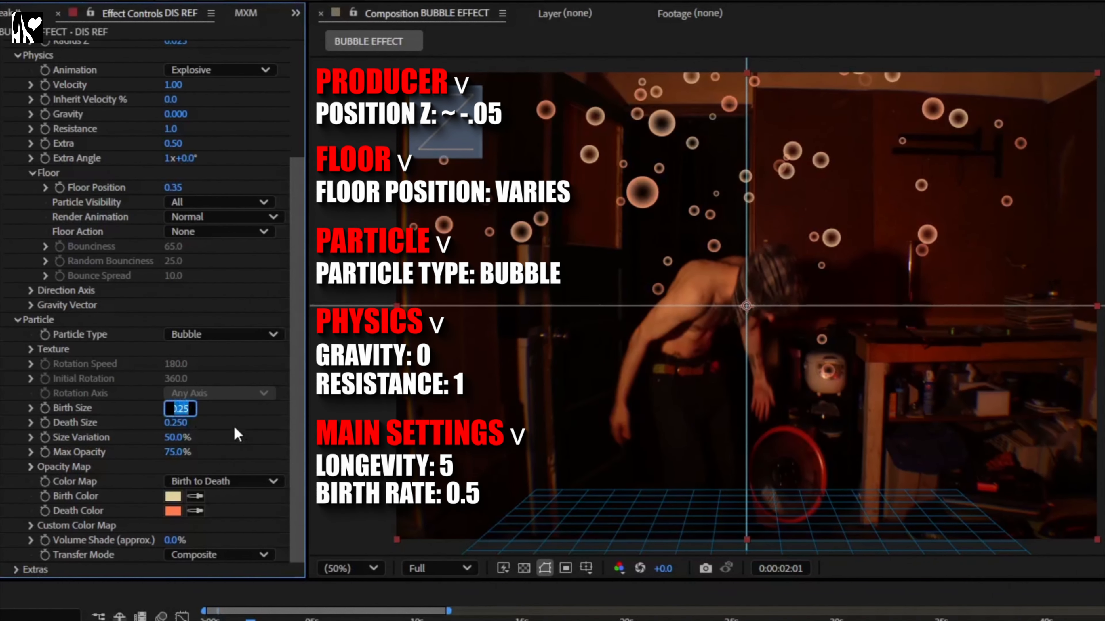
pyautogui.write('.15')
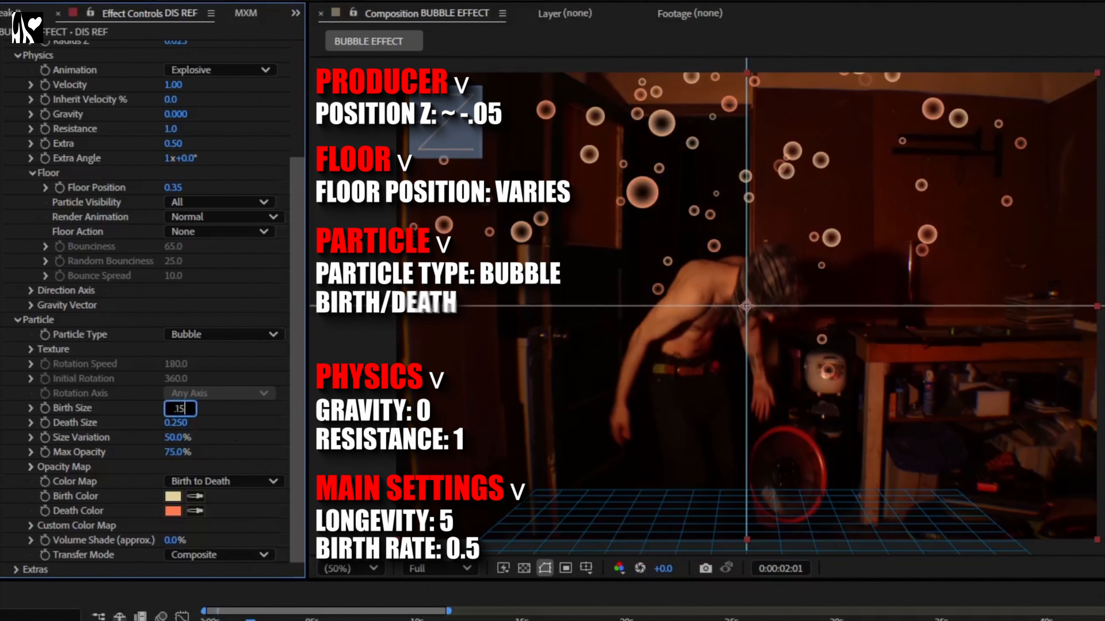
pyautogui.press('Tab')
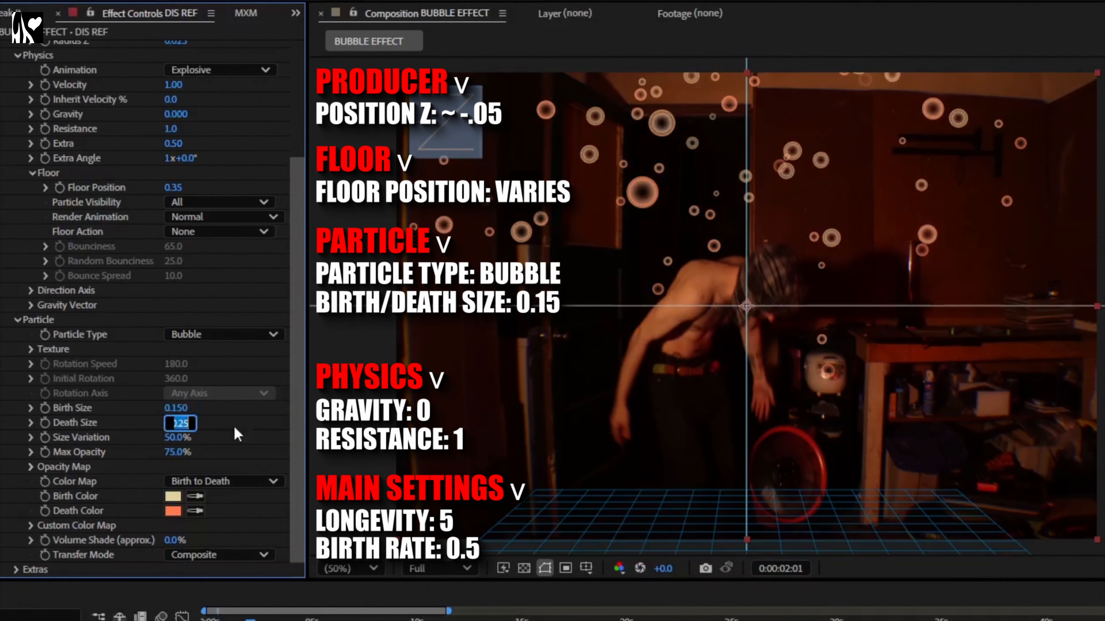
pyautogui.press('Return')
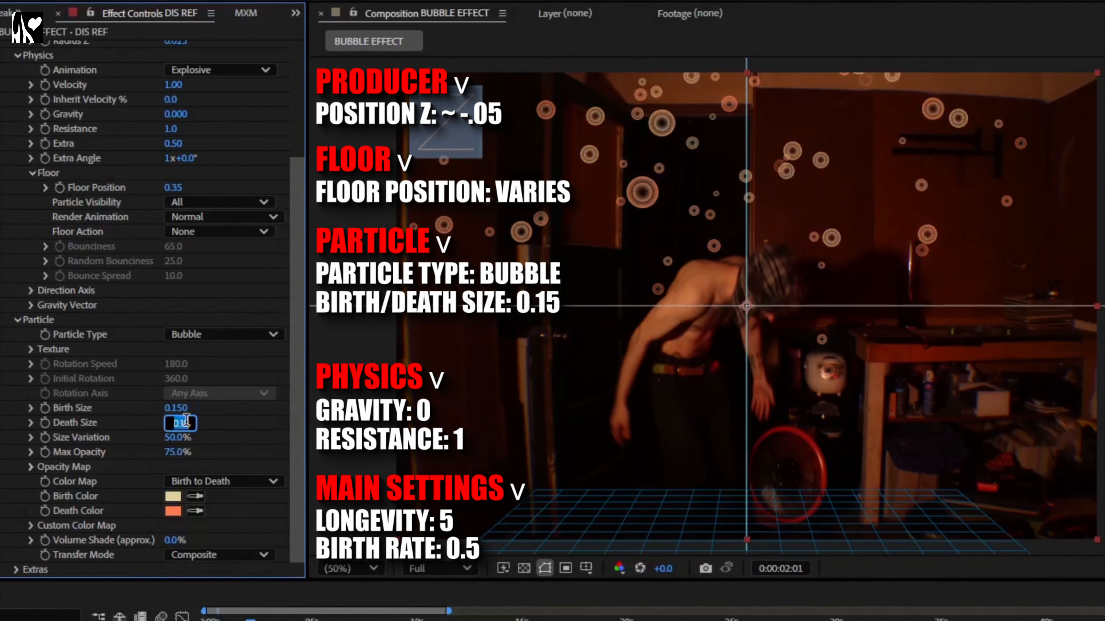
pyautogui.write('.2')
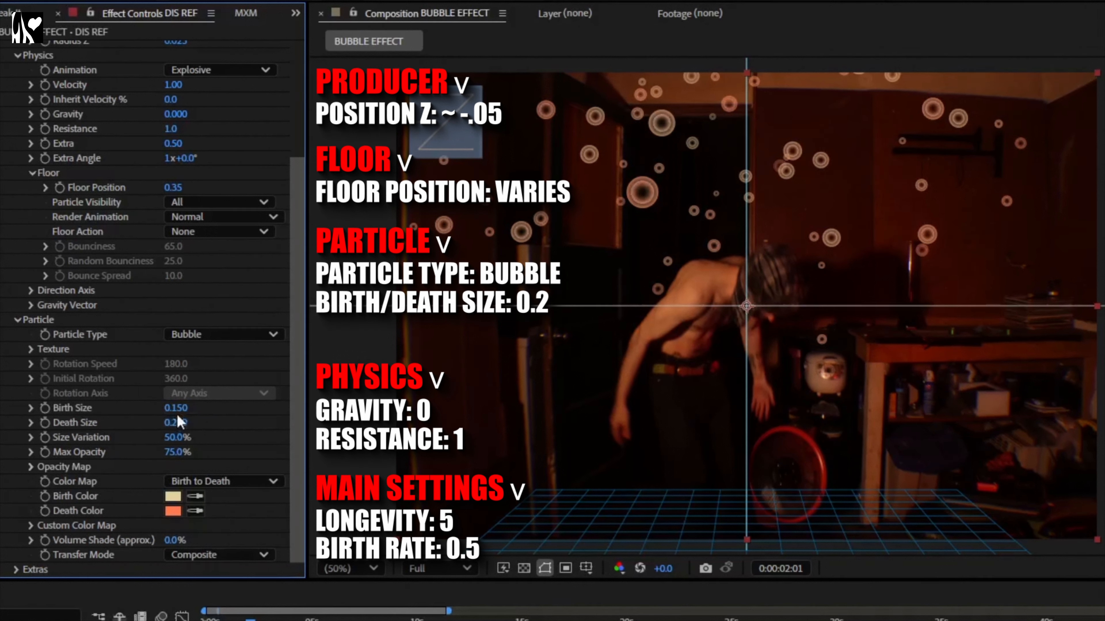
pyautogui.click(176, 407)
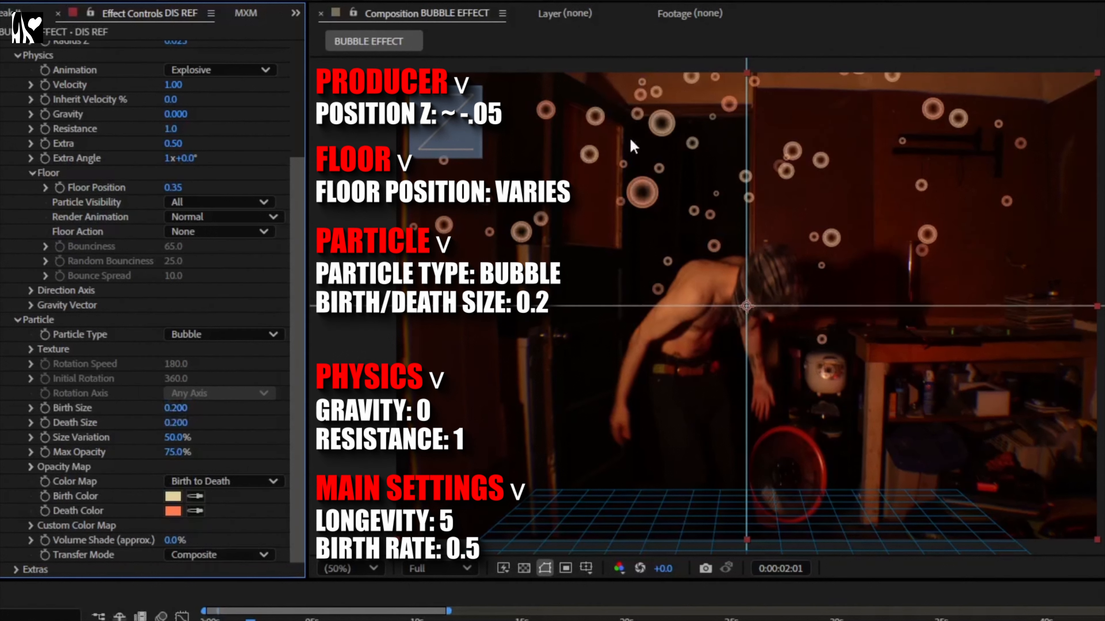
# Step: Set the duplicate layer's Birth Color and Death Color to white
pyautogui.scroll(1, 628, 160)
pyautogui.scroll(-1, 616, 241)
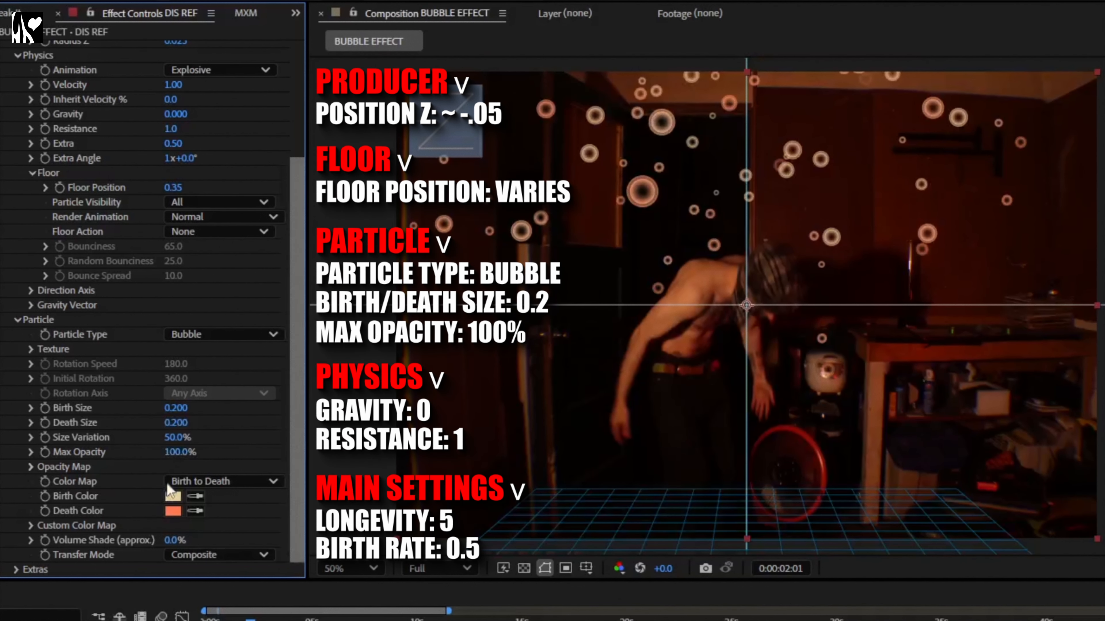
pyautogui.click(171, 496)
pyautogui.click(692, 283)
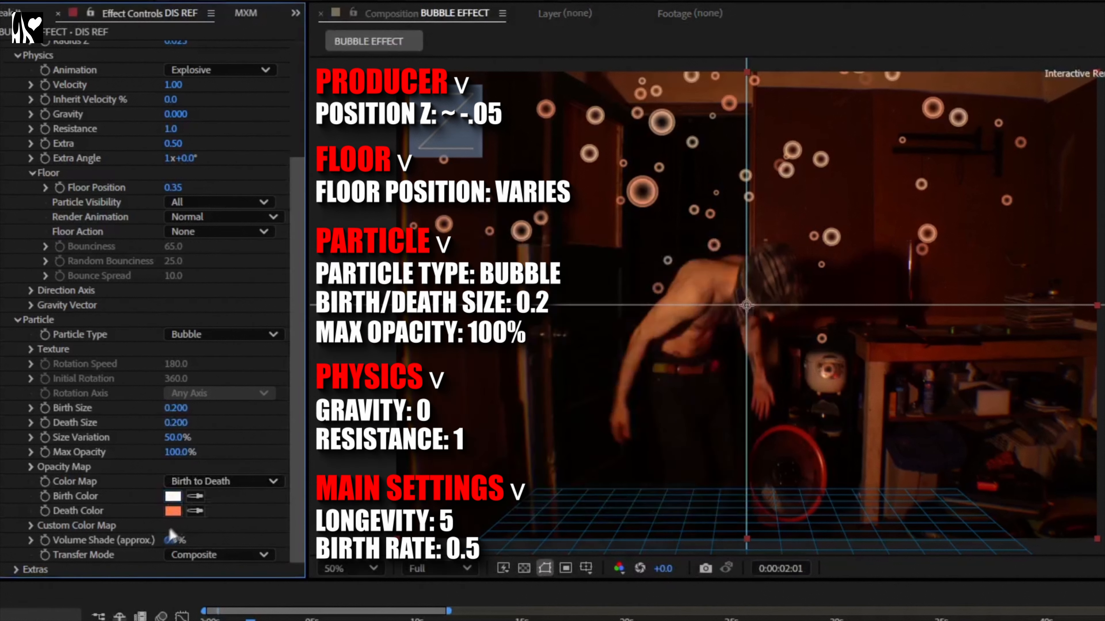
pyautogui.click(173, 511)
pyautogui.moveTo(365, 305); pyautogui.dragTo(342, 274)
pyautogui.click(714, 286)
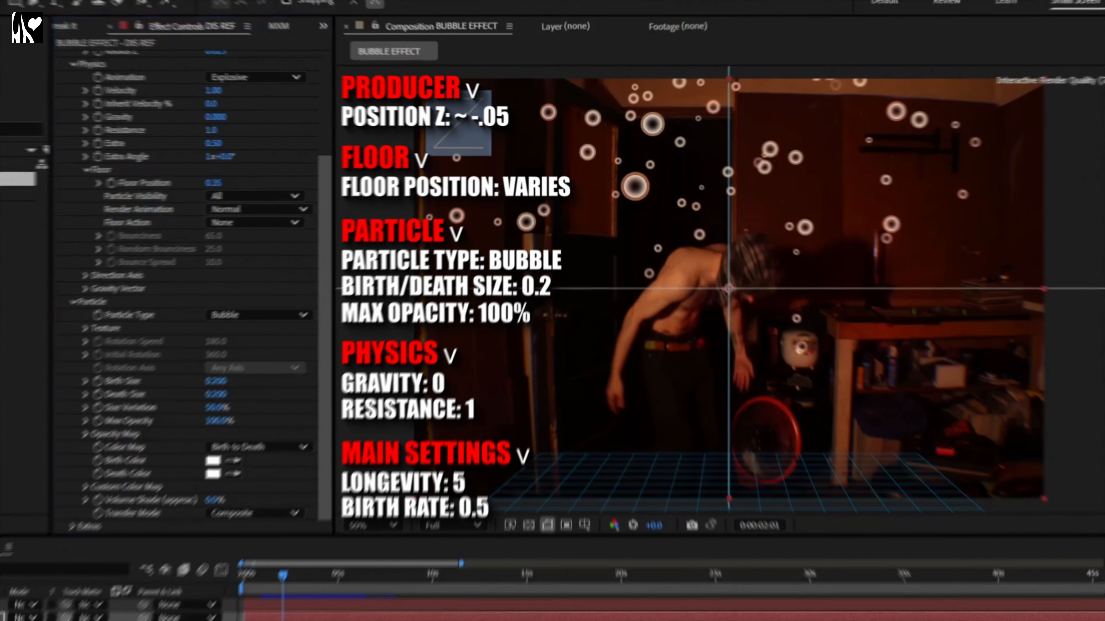
# Step: Search for Fast Box Blur and apply it to the DIS REF layer
pyautogui.click(1045, 262)
pyautogui.write('fast box')
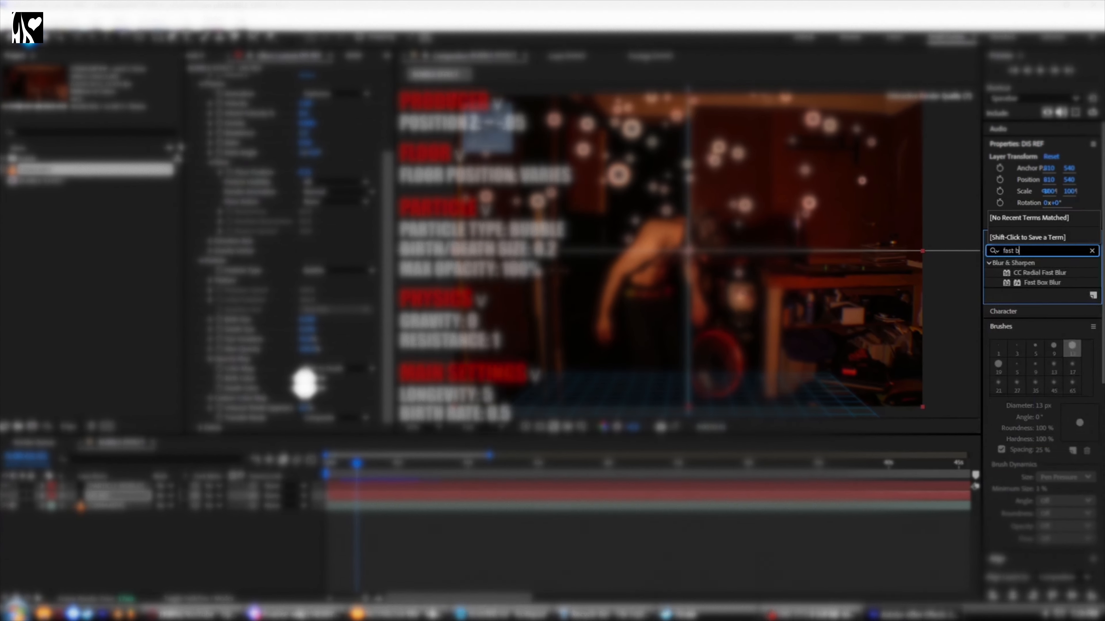
pyautogui.moveTo(1030, 280); pyautogui.dragTo(592, 495)
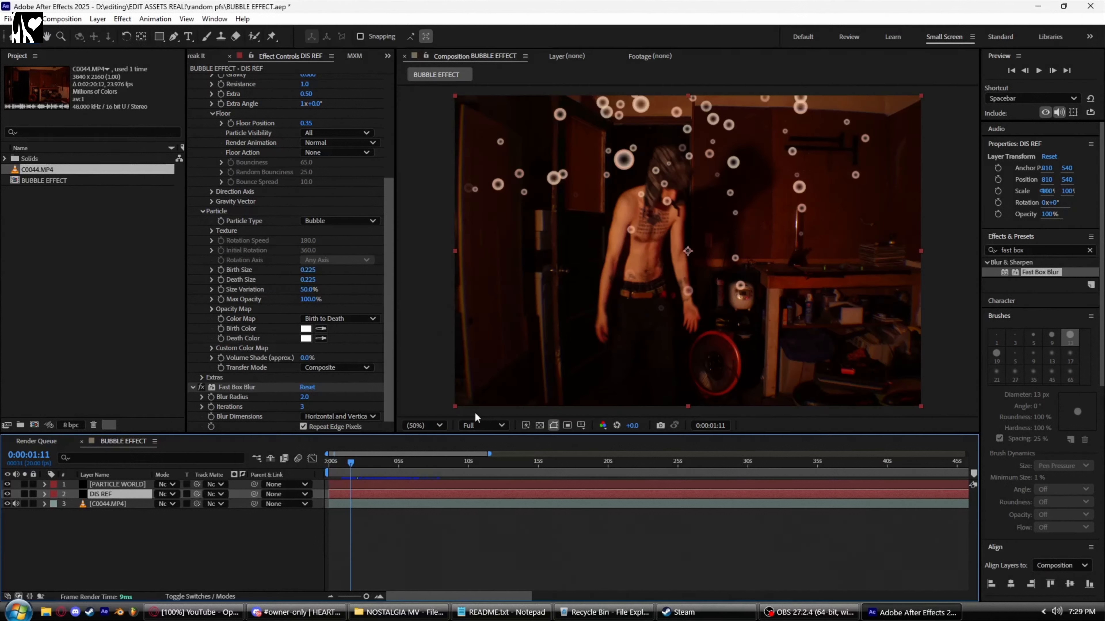
# Step: Create a new black solid layer and move it below the DIS REF layer
pyautogui.hotkey('ctrl', 'y')
pyautogui.click(627, 418)
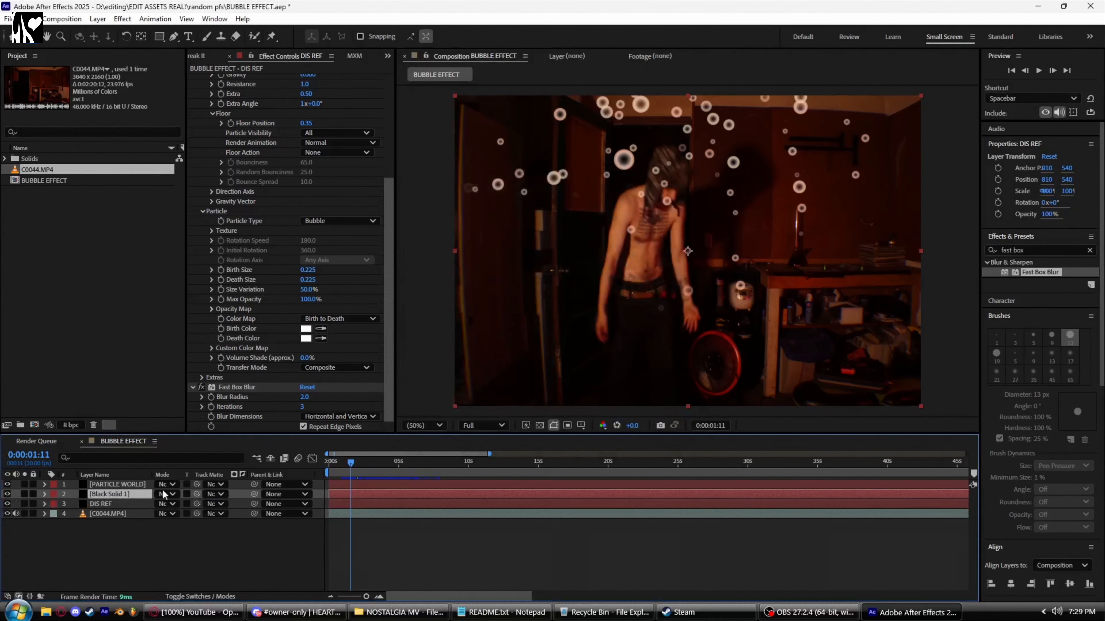
pyautogui.moveTo(134, 494); pyautogui.dragTo(131, 509)
pyautogui.click(355, 493)
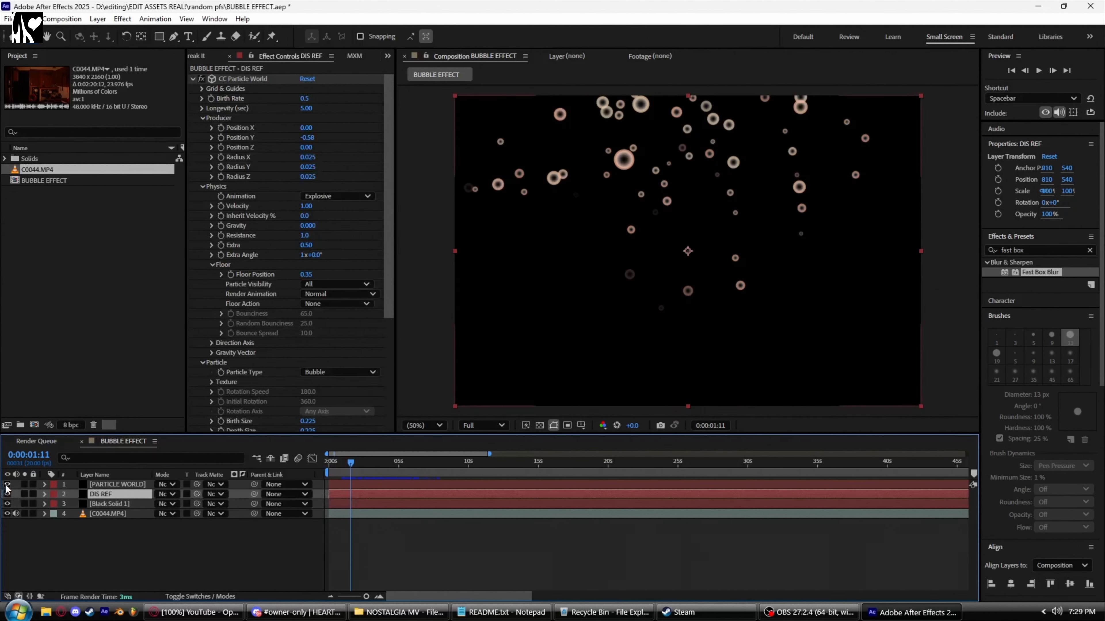
# Step: Hide the PARTICLE WORLD layer and preview the animation
pyautogui.click(6, 484)
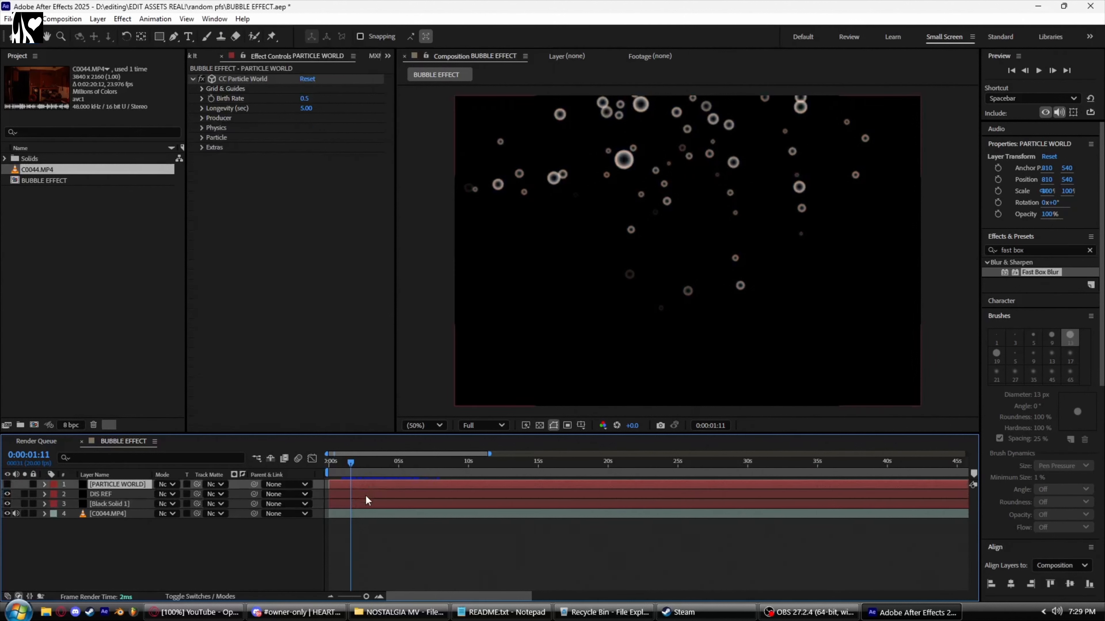
pyautogui.press('space')
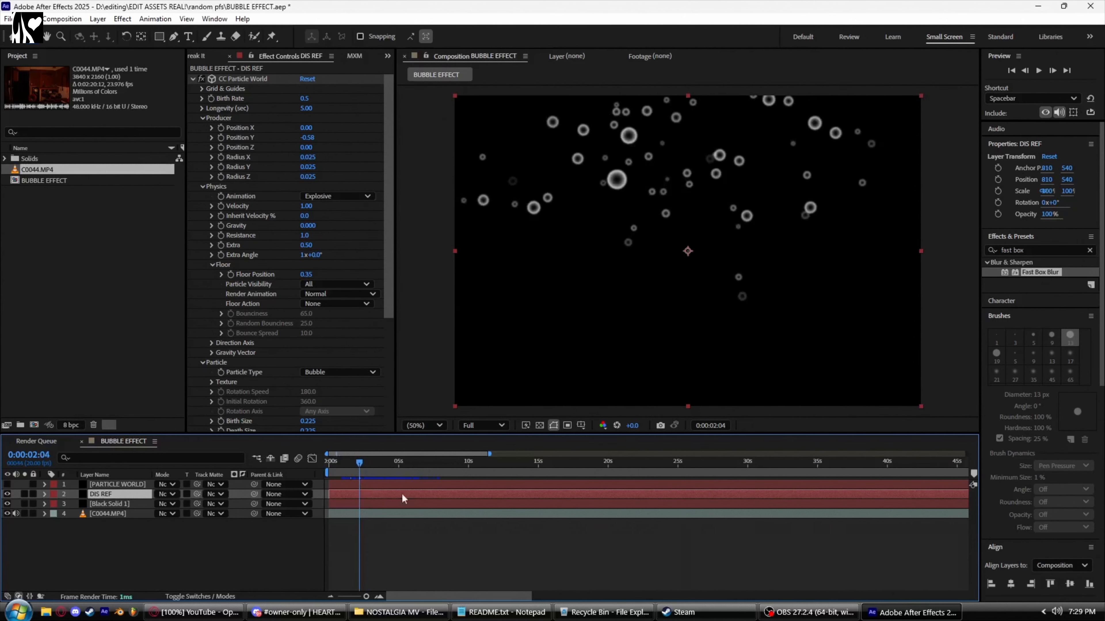
# Step: Stop the preview and pre-compose the DIS REF and black solid layers into a new composition named DIS REF
pyautogui.press('space')
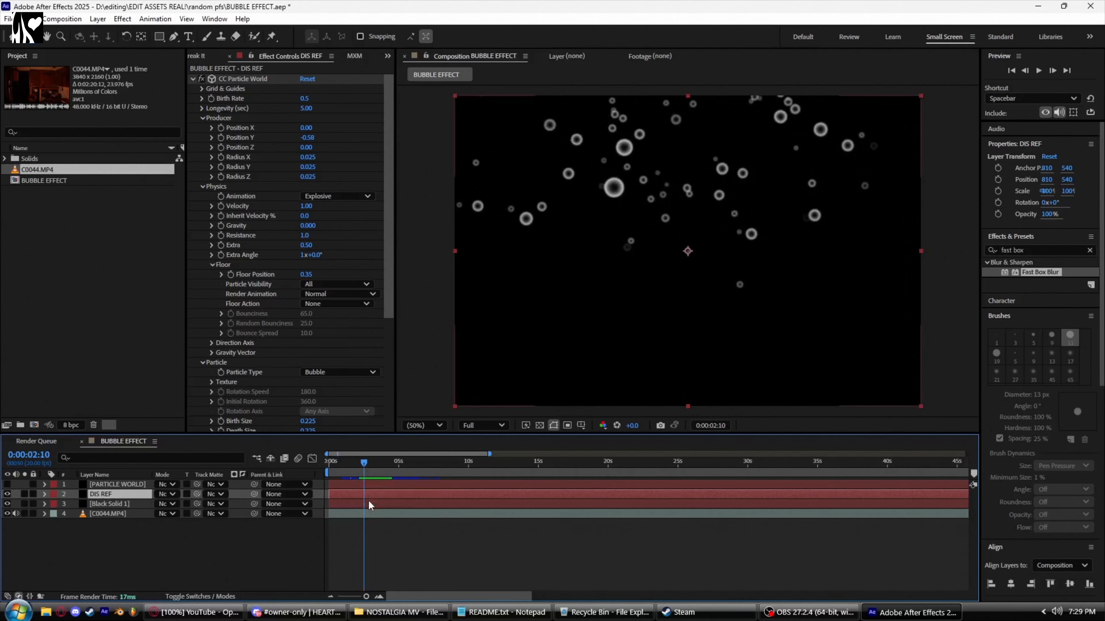
pyautogui.keyDown('shift'); pyautogui.click(368, 505); pyautogui.keyUp('shift')
pyautogui.rightClick(369, 504)
pyautogui.click(418, 424)
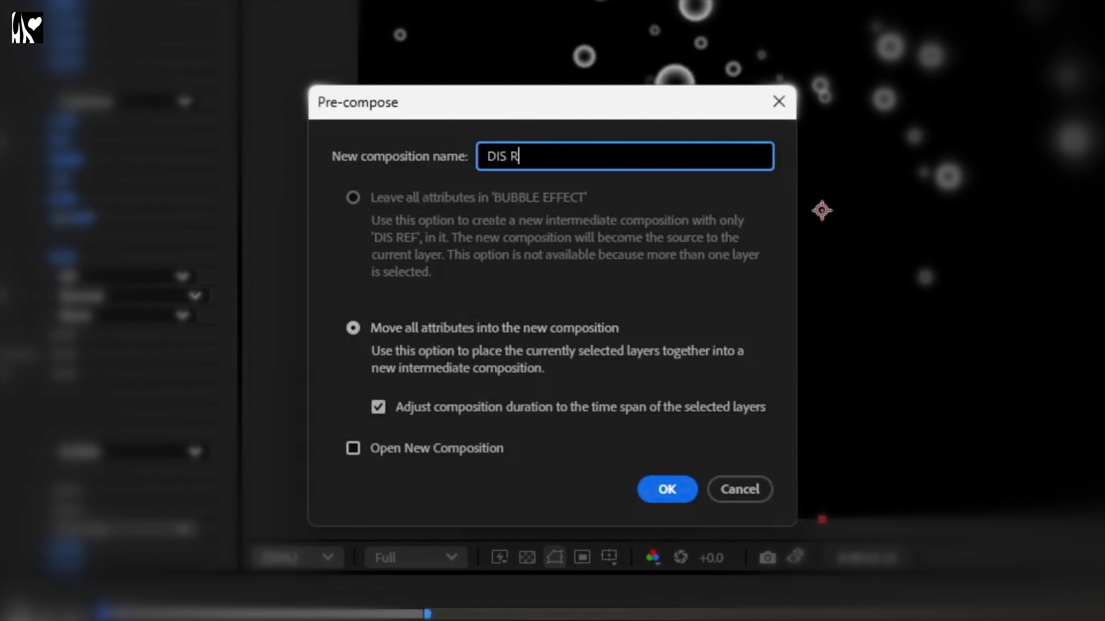
pyautogui.press('Return')
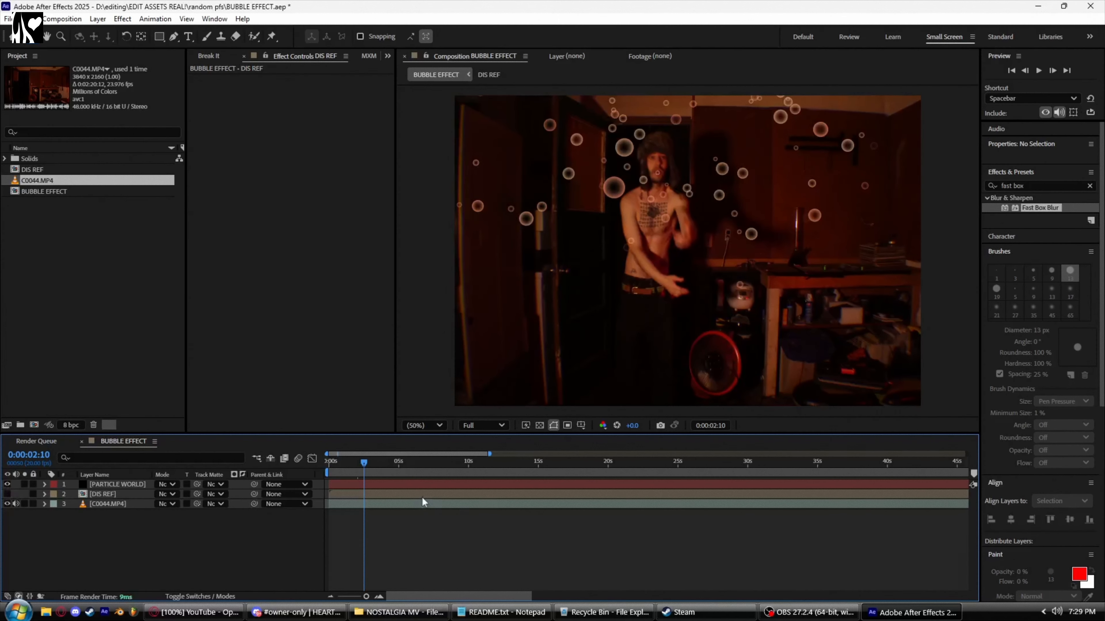
# Step: Create a new adjustment layer and move it below the DIS REF pre-comp layer
pyautogui.click(419, 486)
pyautogui.click(1046, 247)
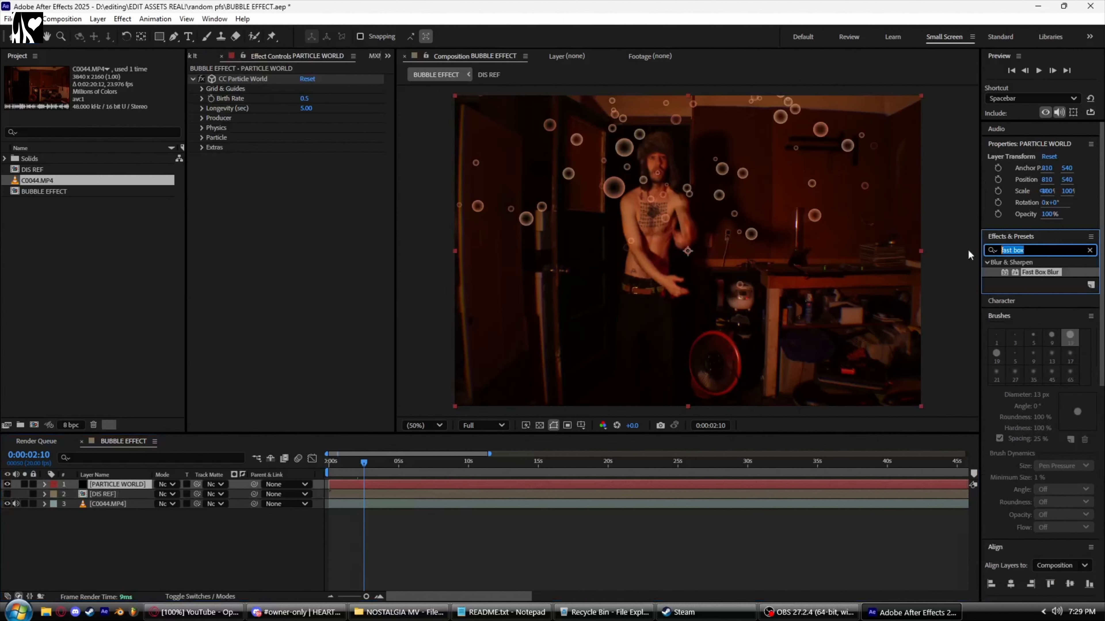
pyautogui.press('BackSpace')
pyautogui.hotkey('ctrl', 'alt', 'y')
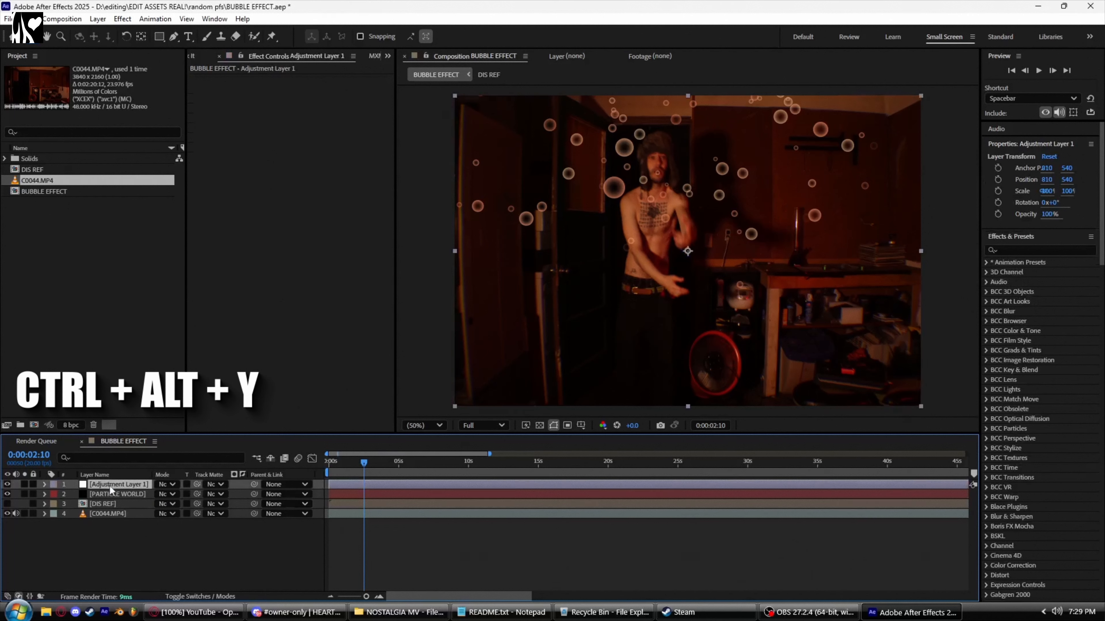
pyautogui.moveTo(112, 513); pyautogui.dragTo(112, 512)
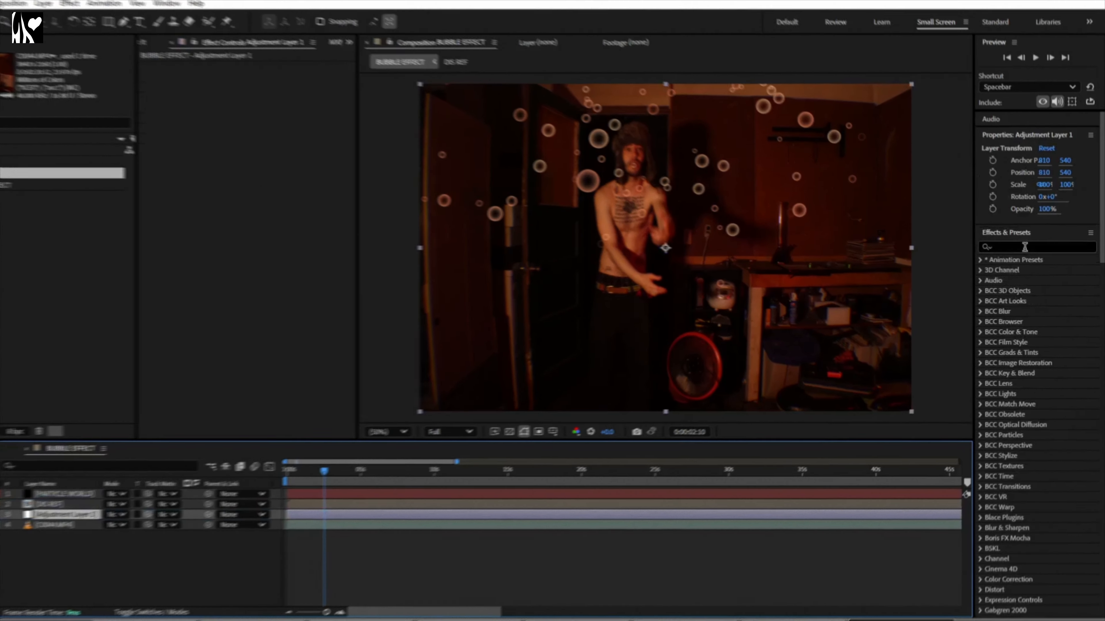
# Step: Search for chromatic and apply Chromatic Displacement to the adjustment layer
pyautogui.click(1032, 250)
pyautogui.write('chrom')
pyautogui.write('atic')
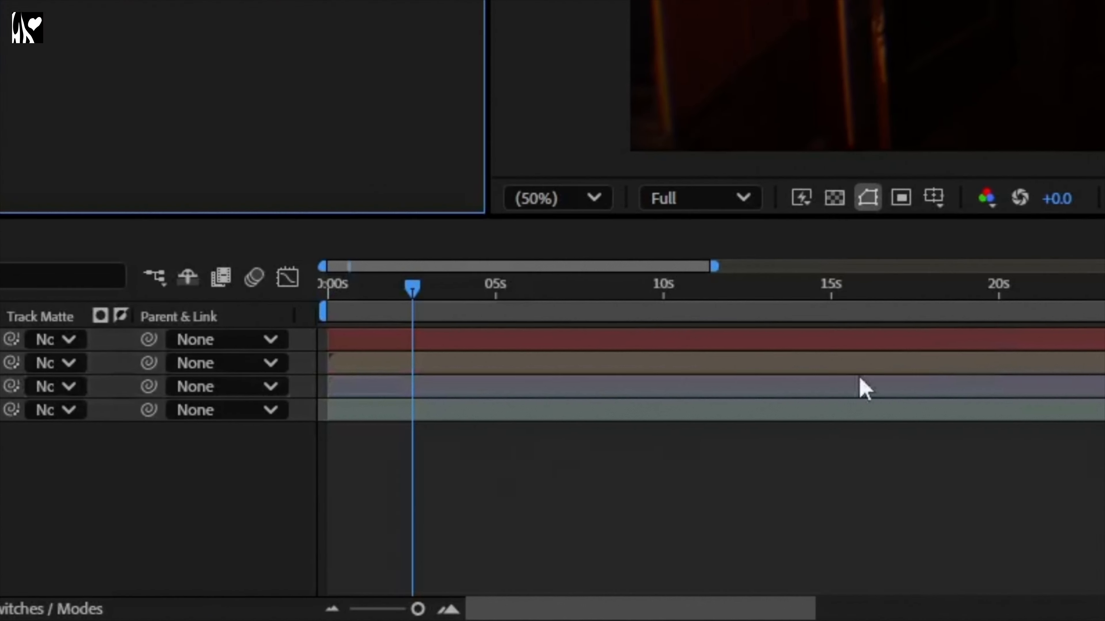
pyautogui.moveTo(412, 289); pyautogui.dragTo(609, 346)
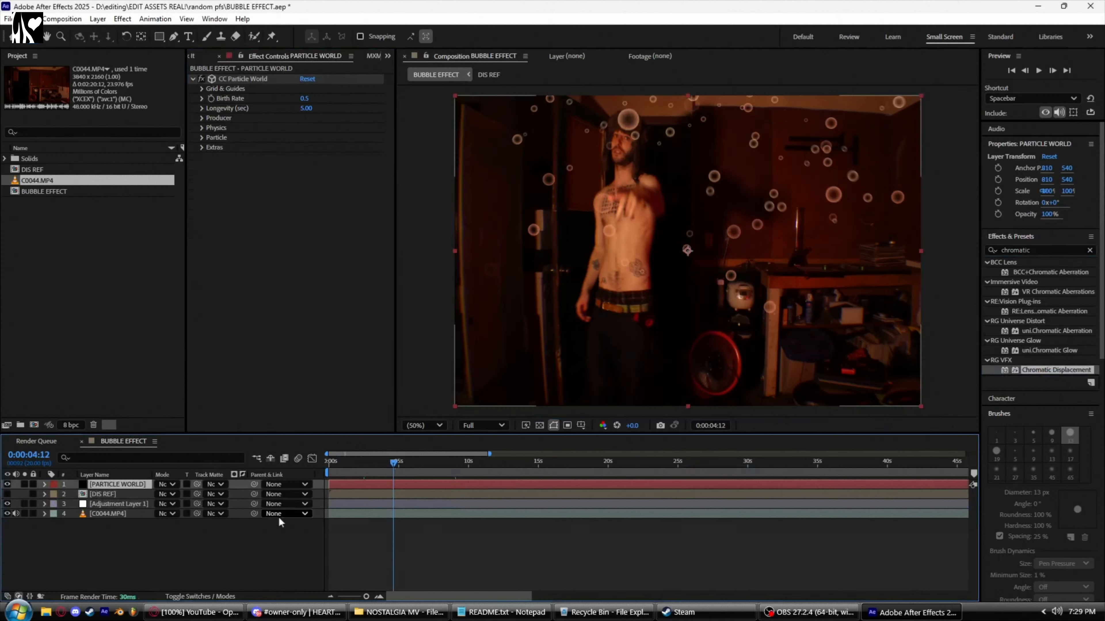
# Step: Set the PARTICLE WORLD layer's opacity to 25%
pyautogui.press('t')
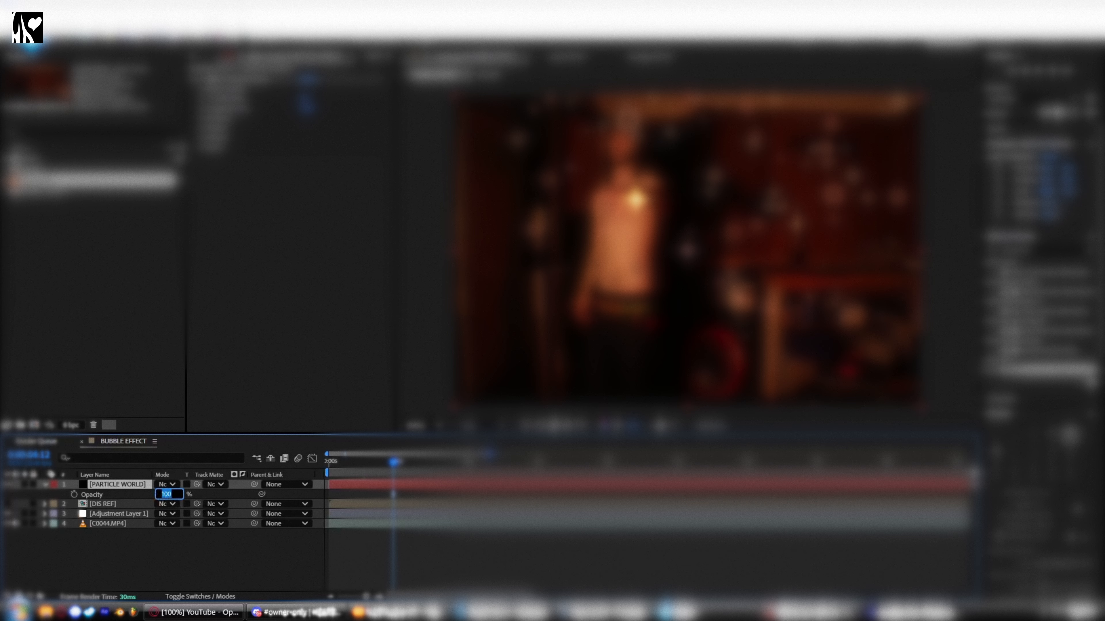
pyautogui.press('Return')
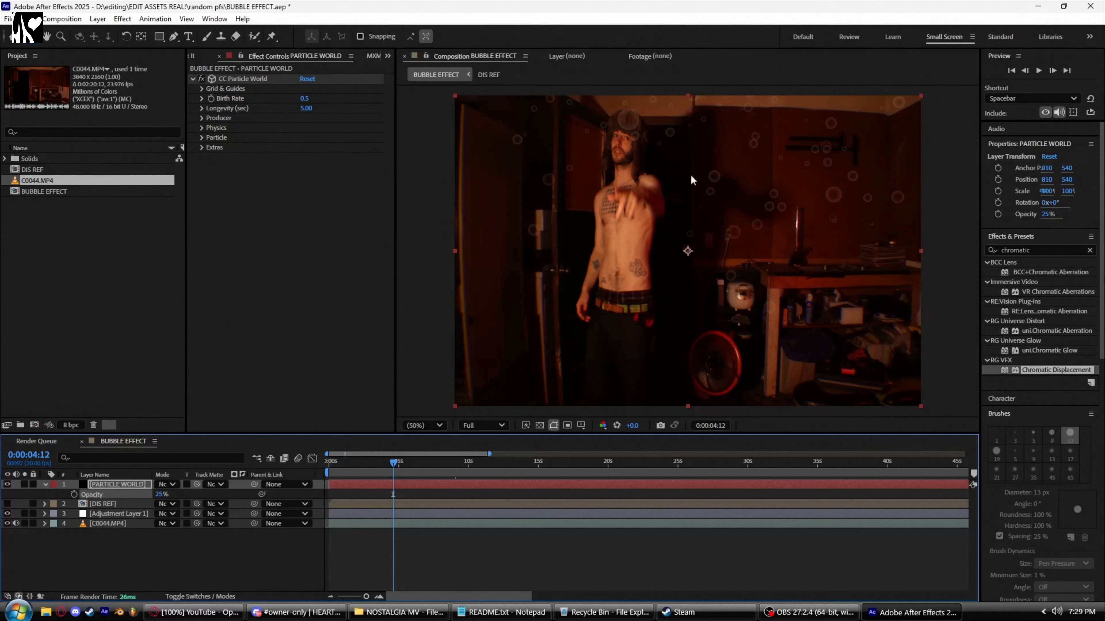
# Step: On the adjustment layer, set Chromatic Displacement's Displacement Layer to DIS REF and Displace Amount to about 146
pyautogui.click(511, 515)
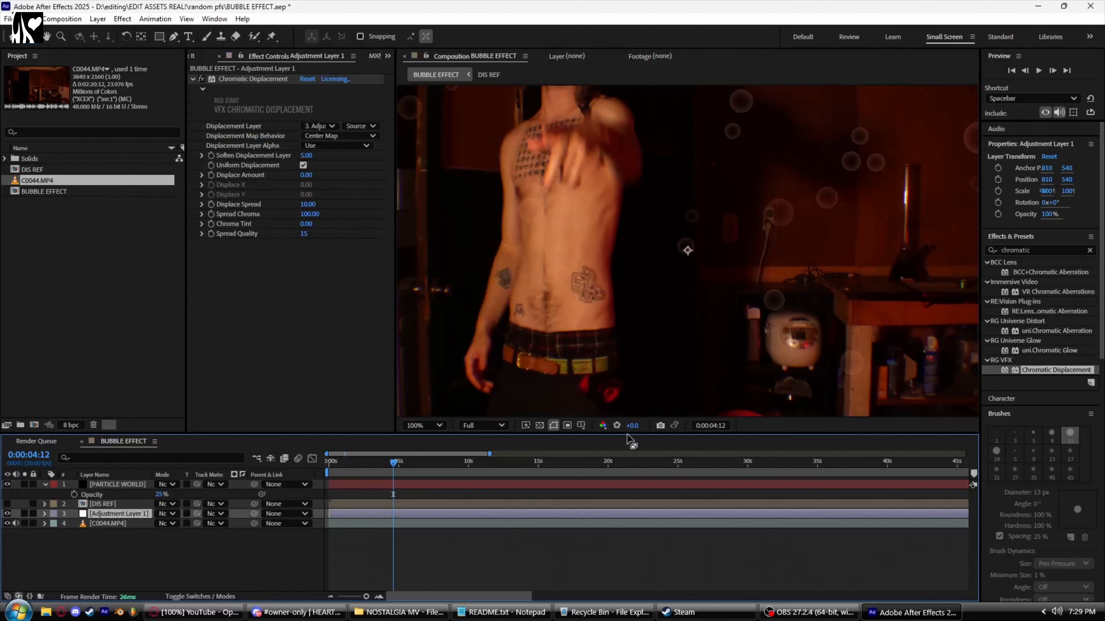
pyautogui.moveTo(638, 237); pyautogui.dragTo(554, 298)
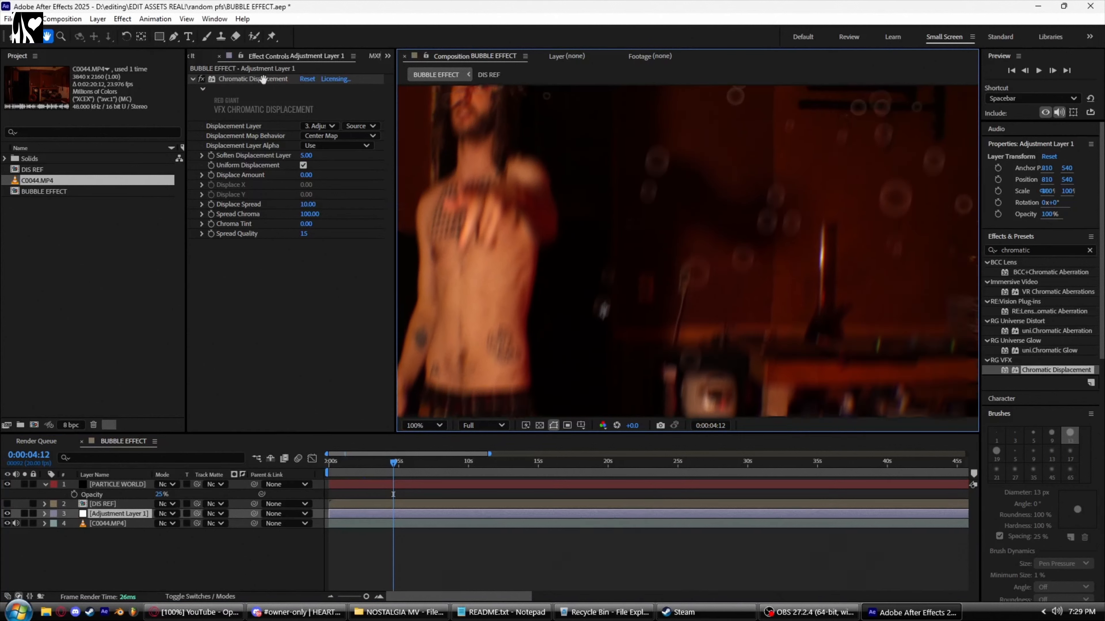
pyautogui.click(263, 79)
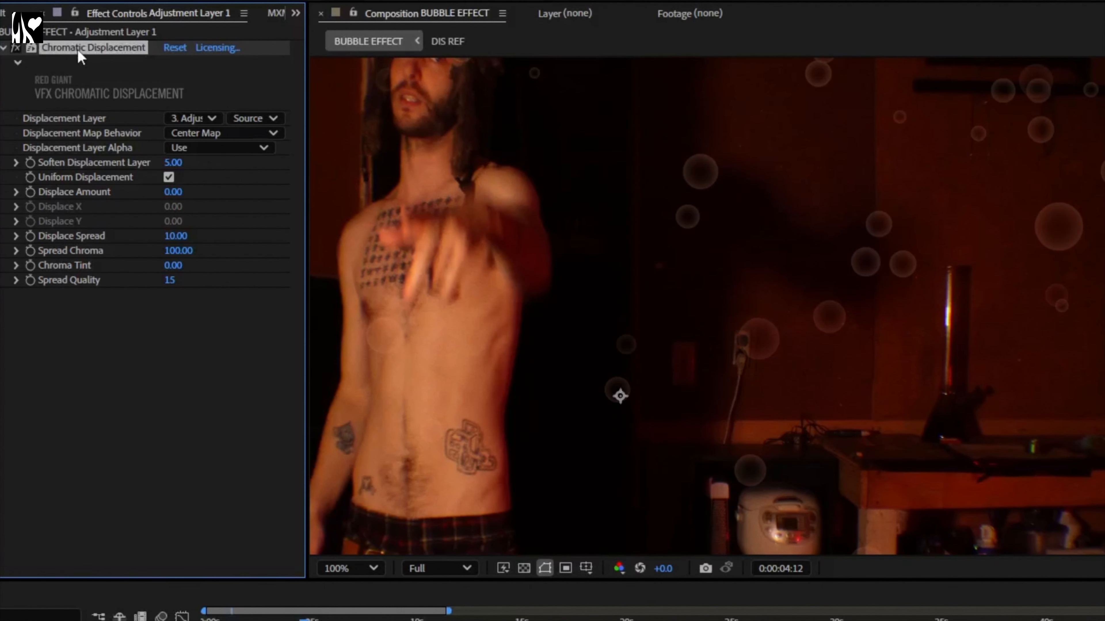
pyautogui.click(181, 121)
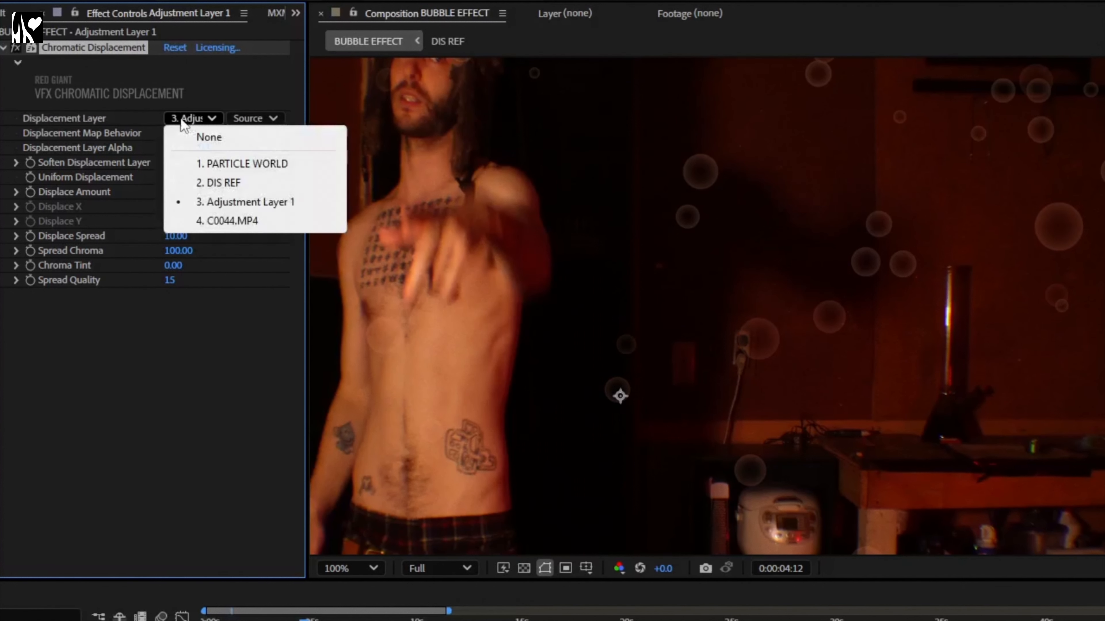
pyautogui.click(222, 186)
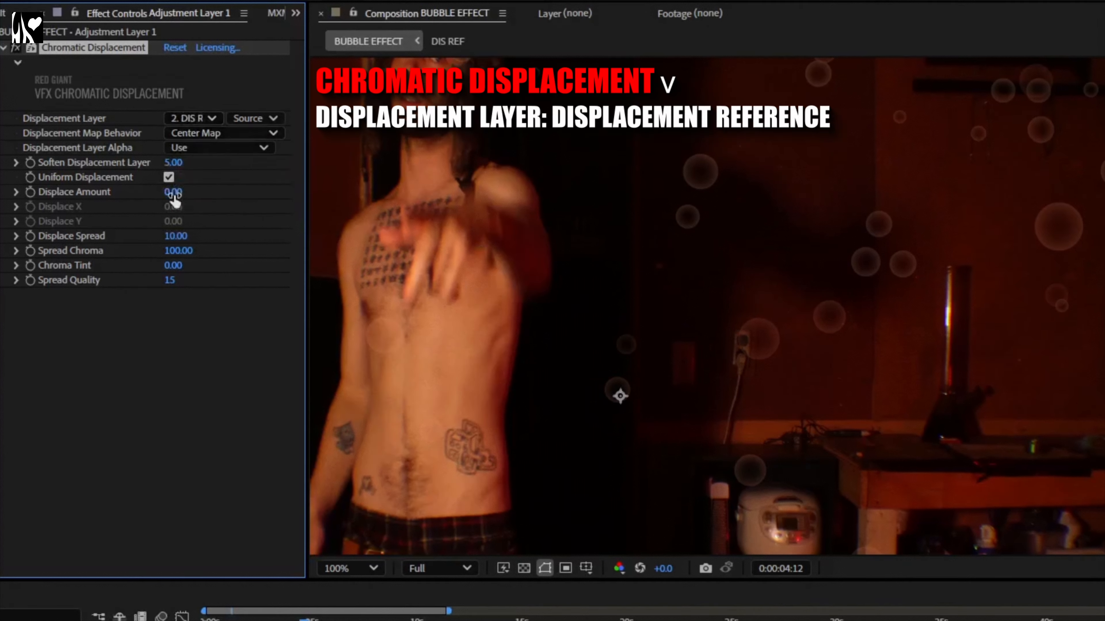
pyautogui.moveTo(170, 192); pyautogui.dragTo(377, 240)
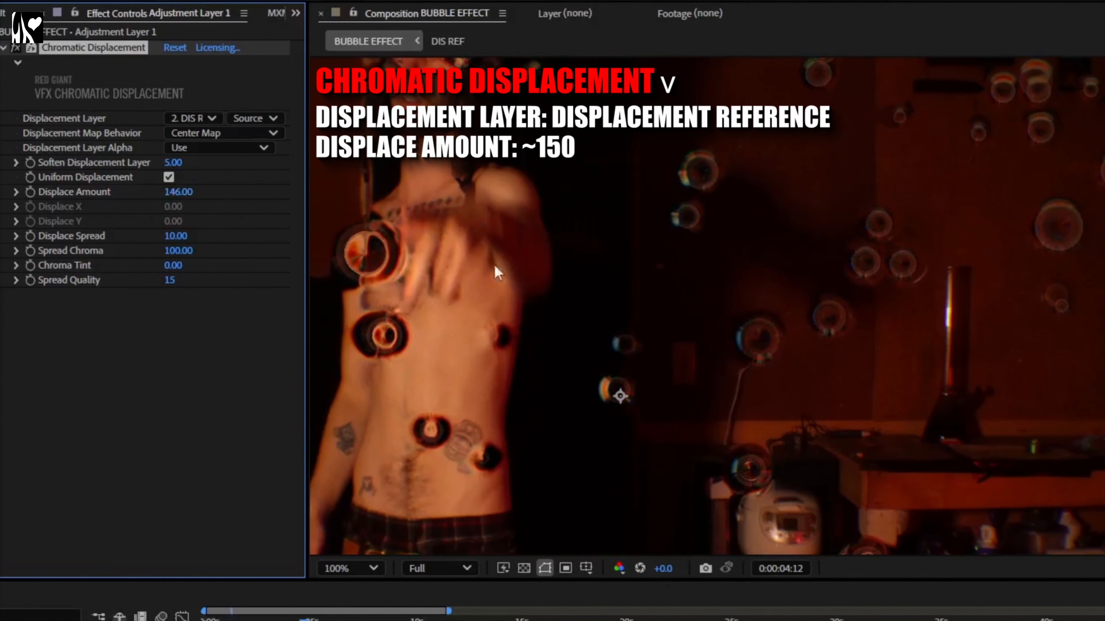
# Step: Set the Chromatic Displacement's Spread Chroma to 53 and Soften Displacement Layer to 1
pyautogui.scroll(-2, 591, 285)
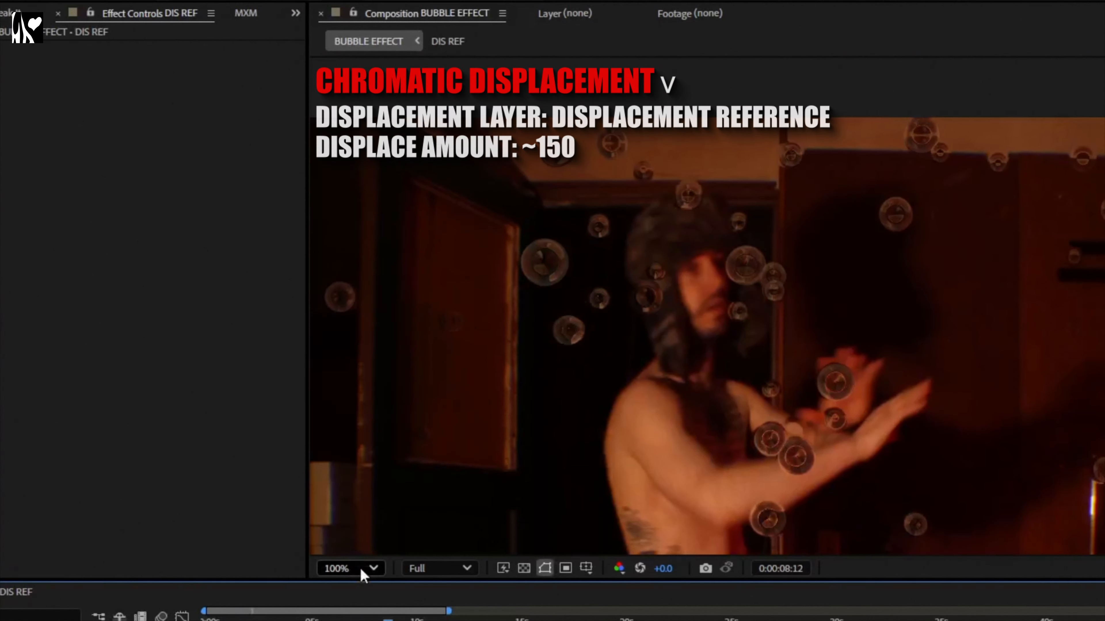
pyautogui.click(364, 569)
pyautogui.click(362, 225)
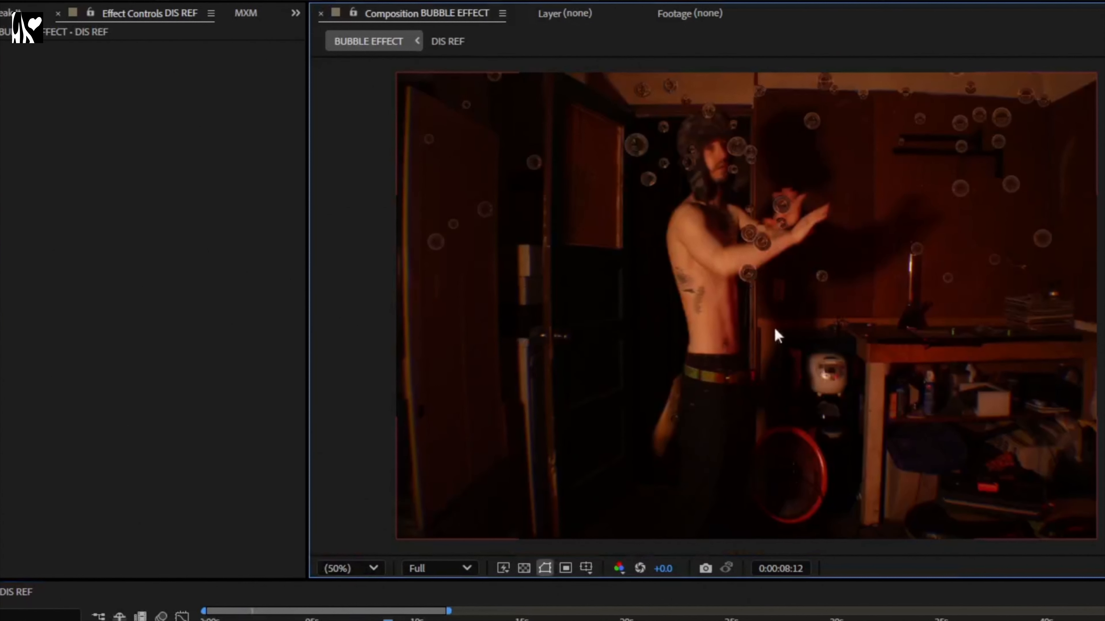
pyautogui.scroll(1, 632, 301)
pyautogui.scroll(-1, 632, 300)
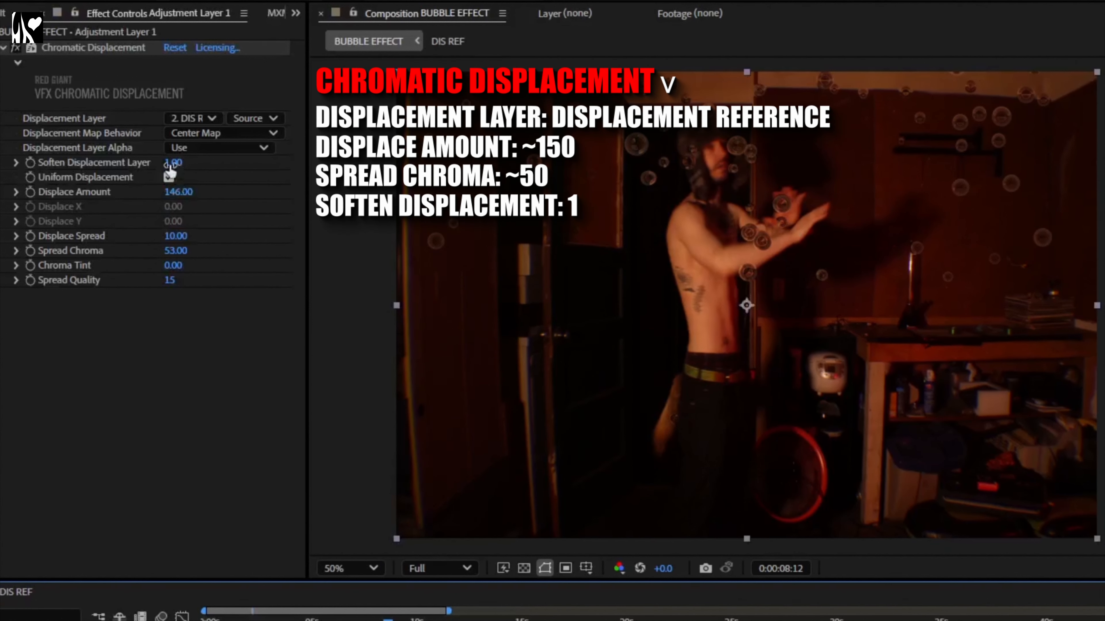
pyautogui.scroll(1, 648, 173)
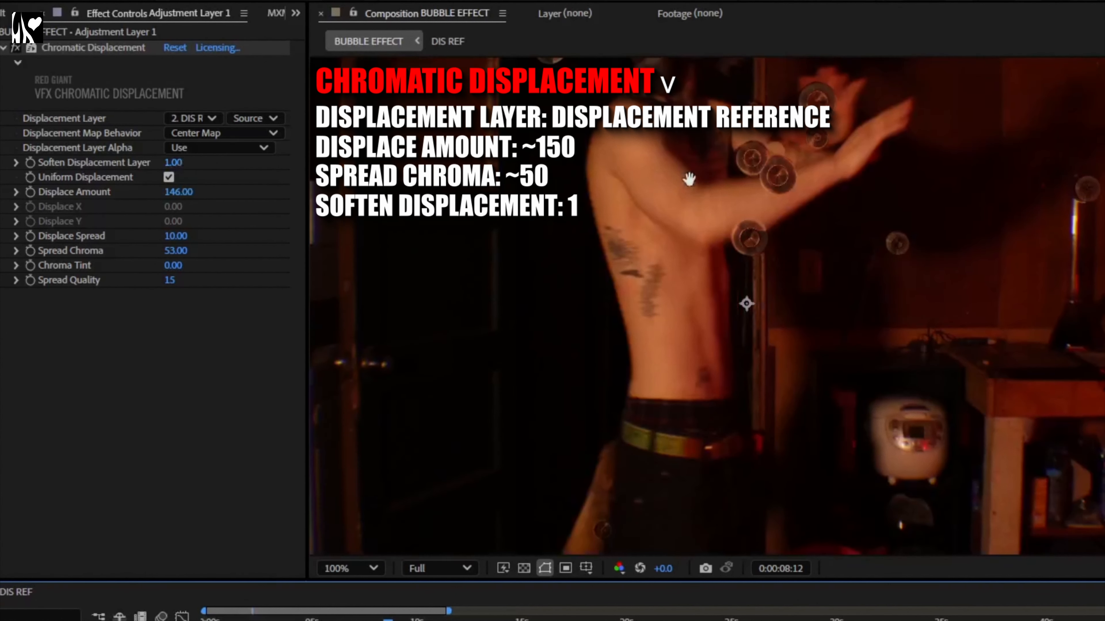
pyautogui.moveTo(689, 177); pyautogui.dragTo(708, 397)
pyautogui.click(172, 163)
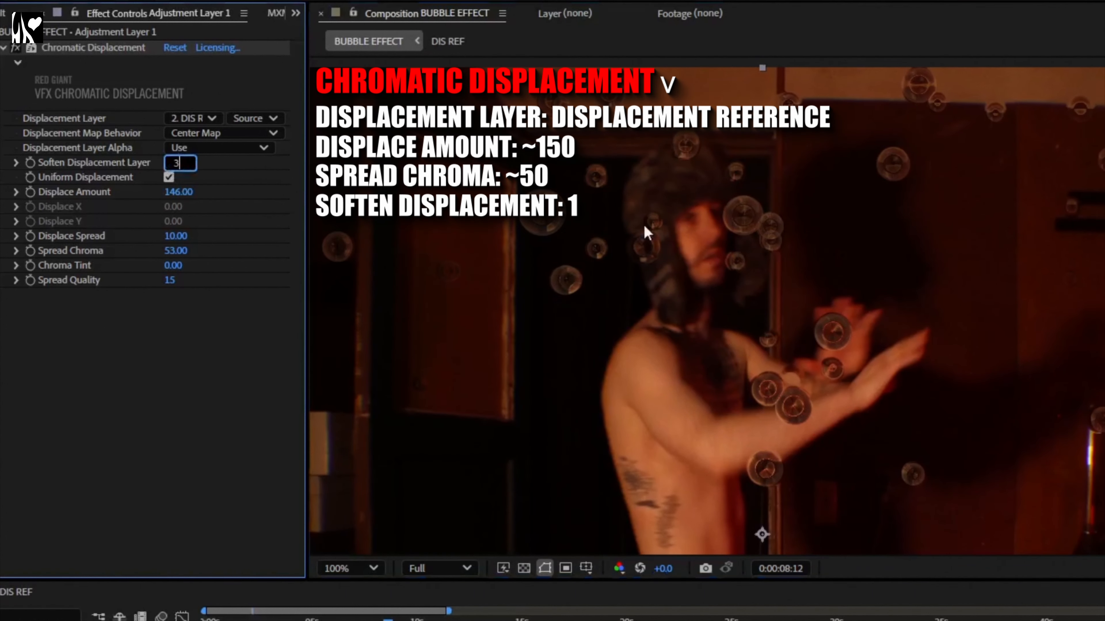
pyautogui.write('3')
pyautogui.press('Return')
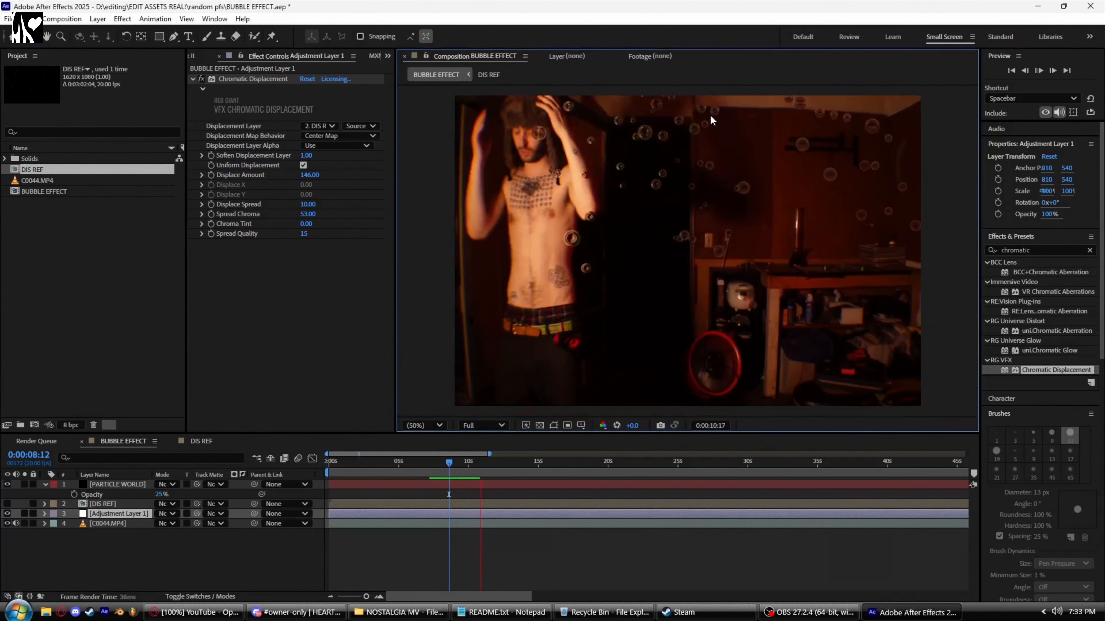
# Step: Preview the bubble distortion effect from around the 8 to 10 second mark
pyautogui.click(452, 471)
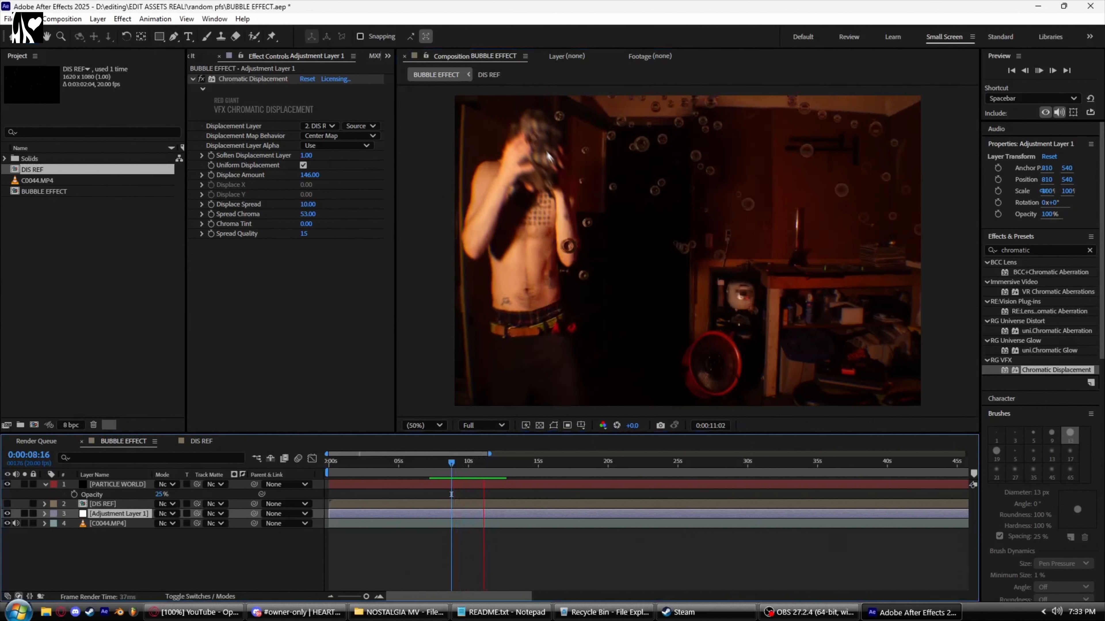
pyautogui.press('space')
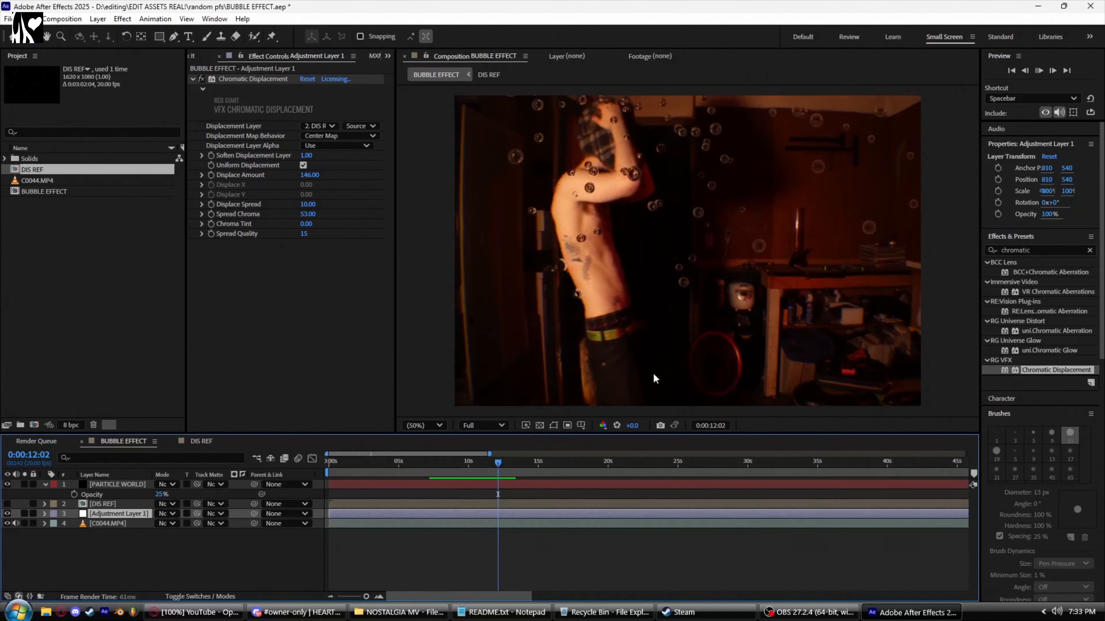
pyautogui.click(495, 463)
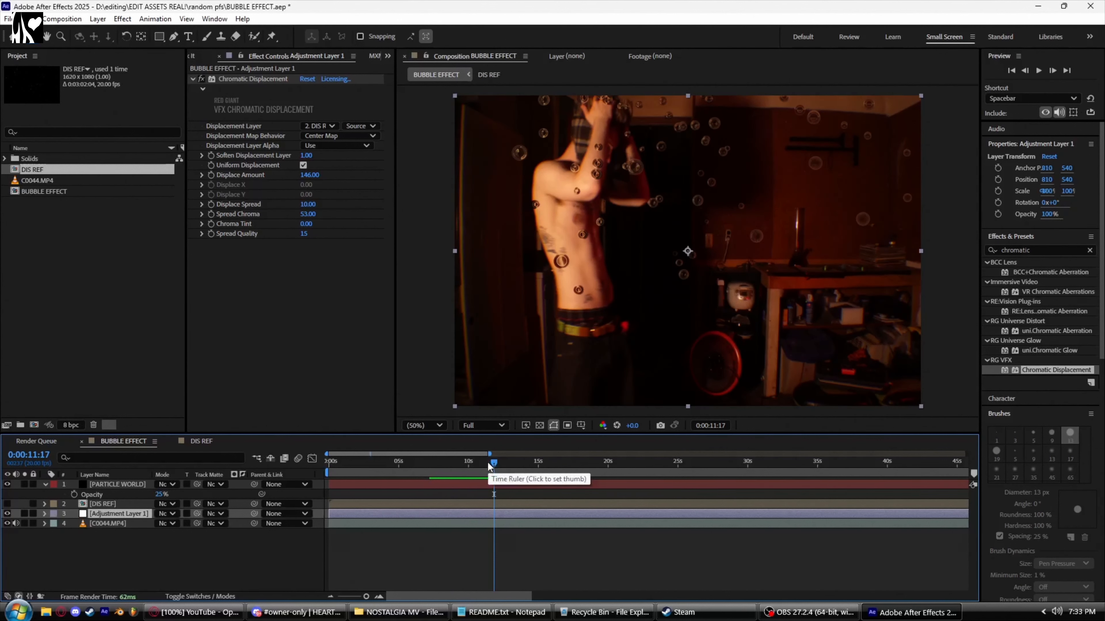
pyautogui.click(430, 463)
pyautogui.press('space')
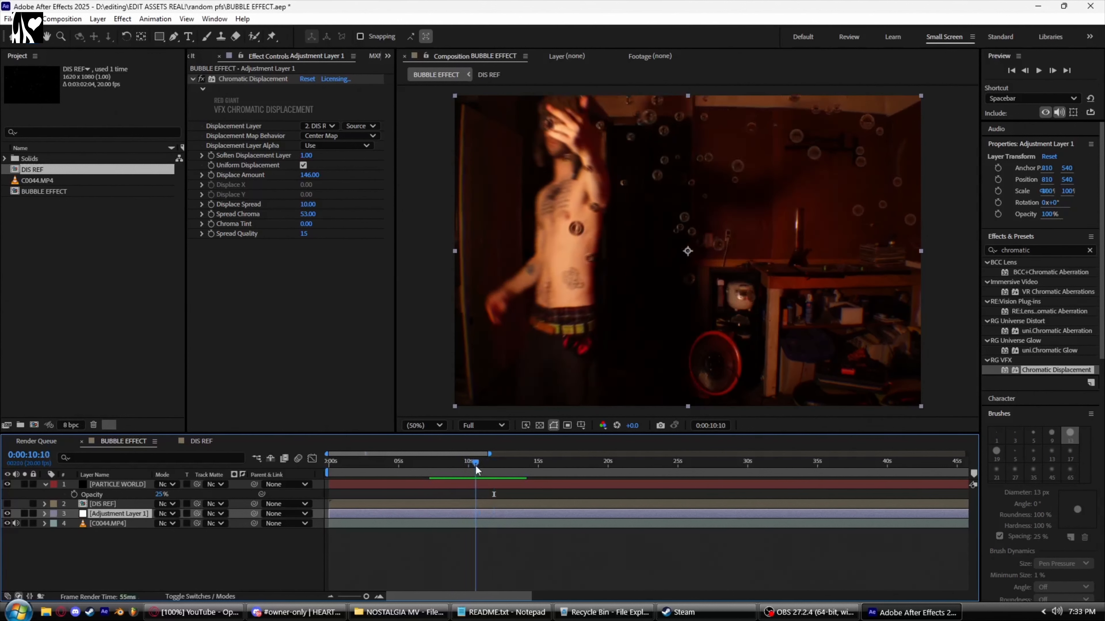